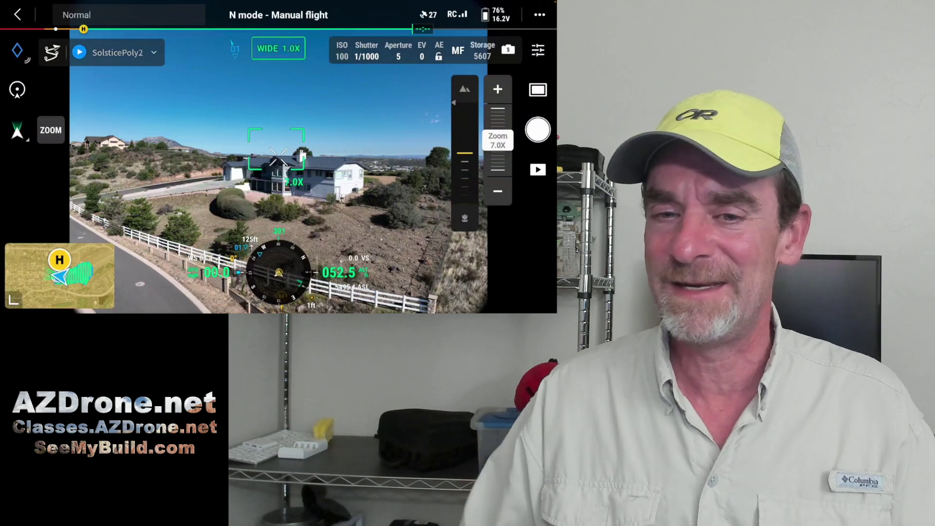
Bring up Preflight Check showing RTH and max altitude at 259 ft, max distance 2999 ft
mouse_move(361, 107)
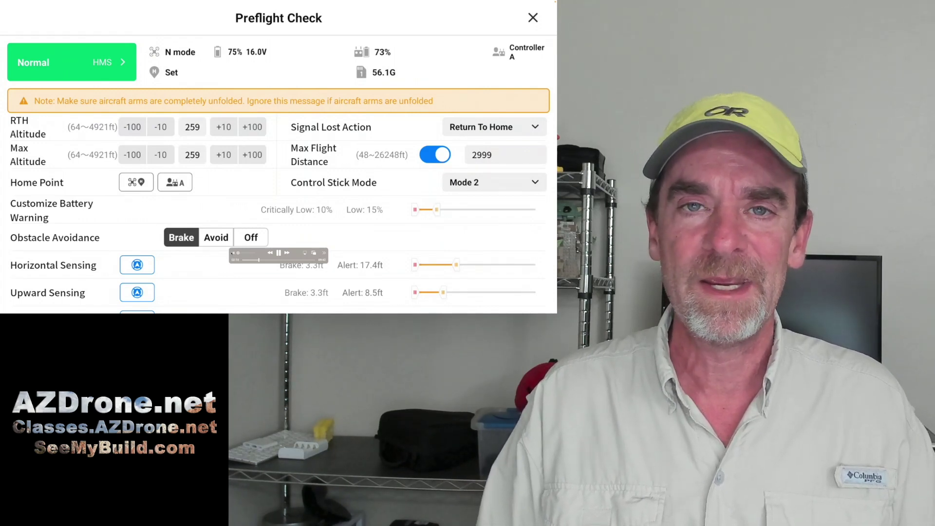
Pass the preflight checks, then upload and start the 33-waypoint SolsticePoly2 mapping mission
drag(534, 260, 533, 194)
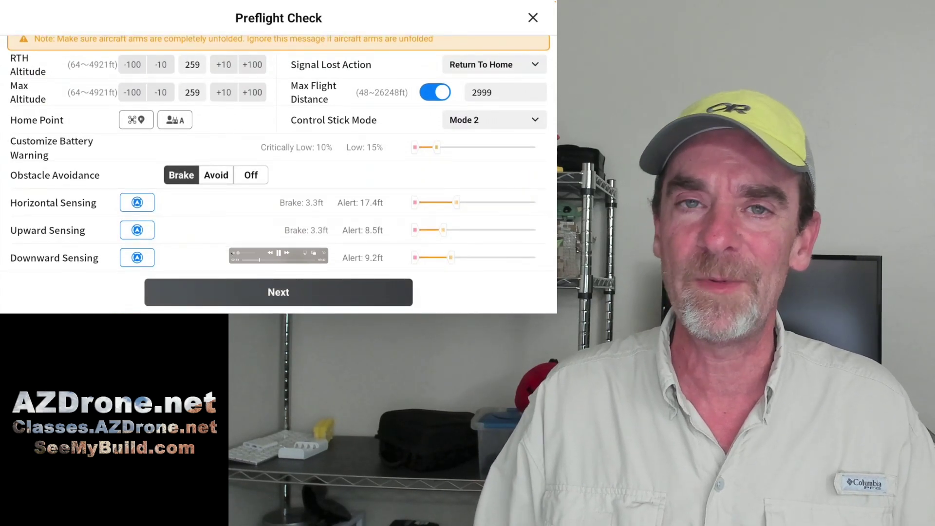
click(362, 291)
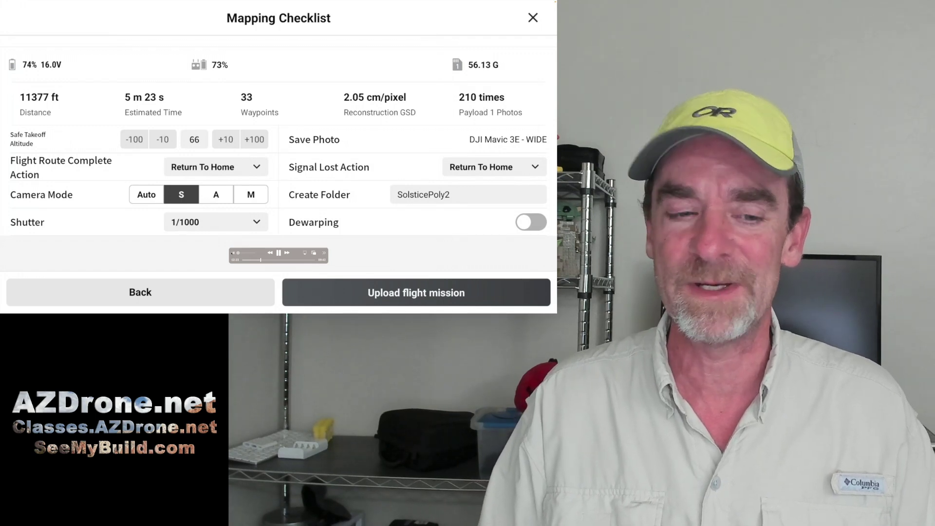
click(451, 299)
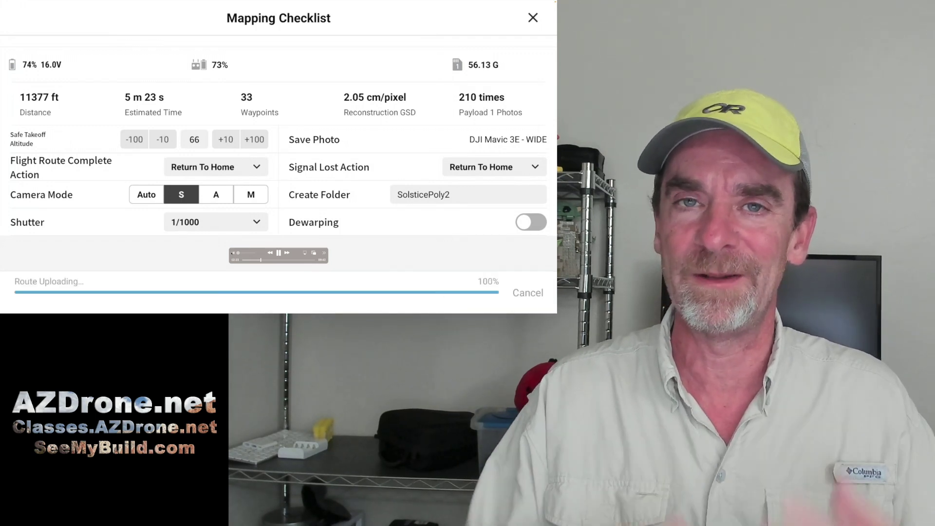
click(379, 298)
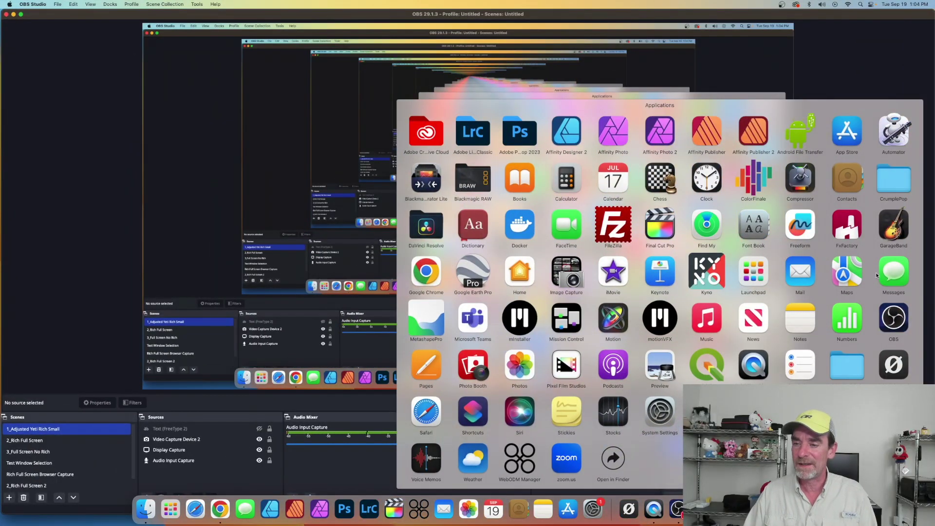
Launch Metashape Pro and stretch its window to the screen's right edge
click(434, 312)
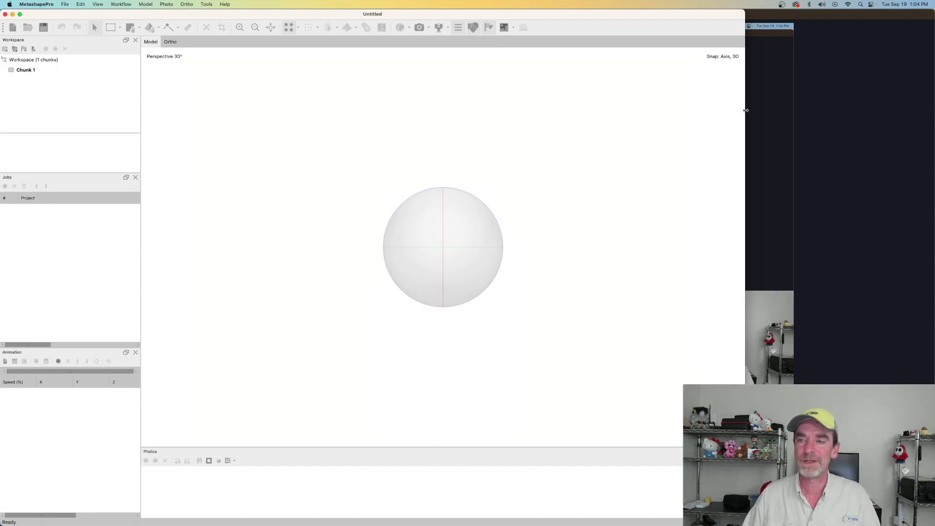
drag(746, 110, 931, 125)
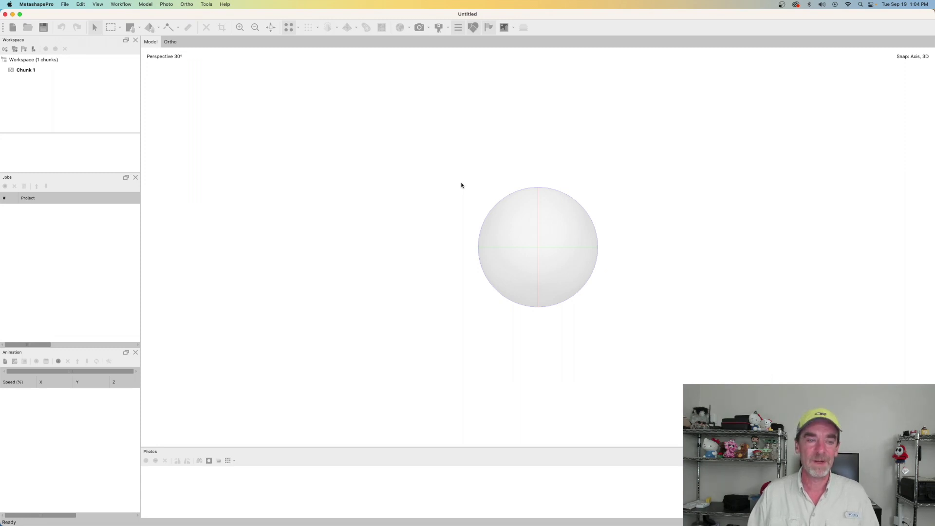
Open the recent project M3E POR Top Down.psx from the File menu
click(65, 4)
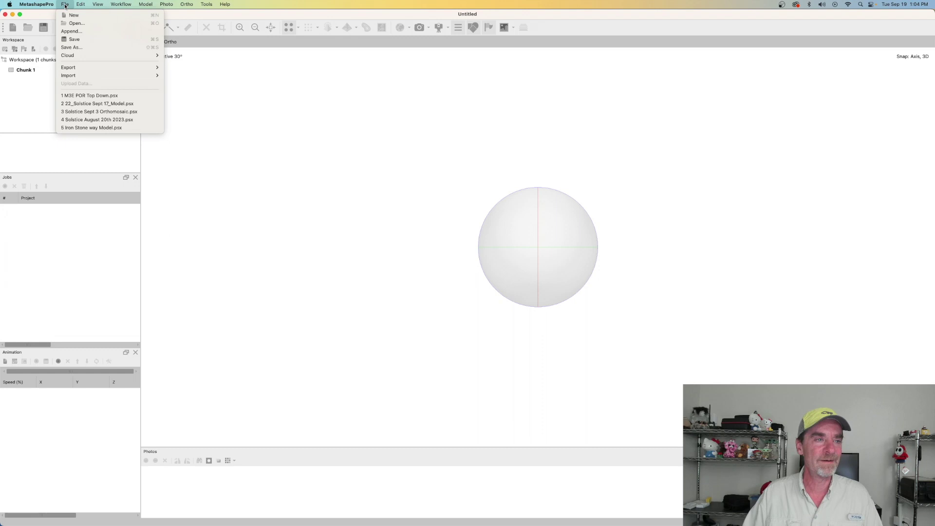
mouse_move(83, 69)
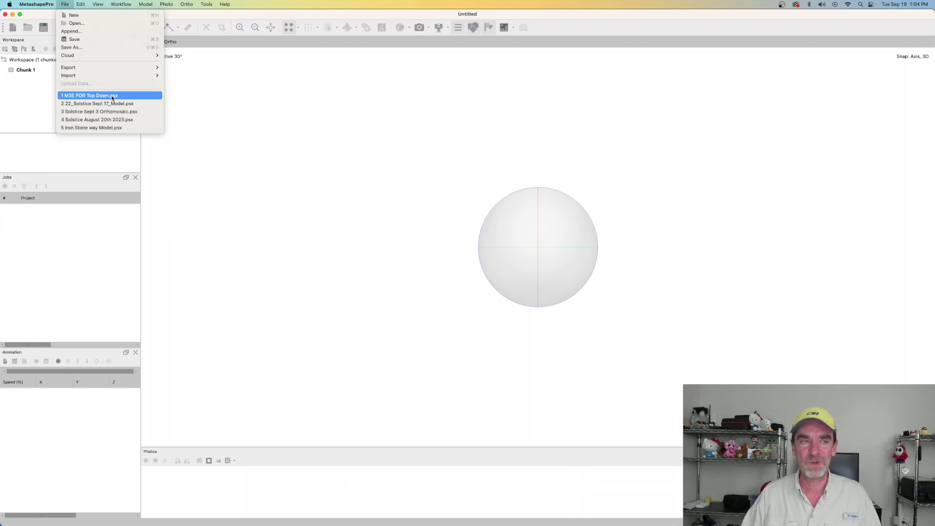
click(122, 97)
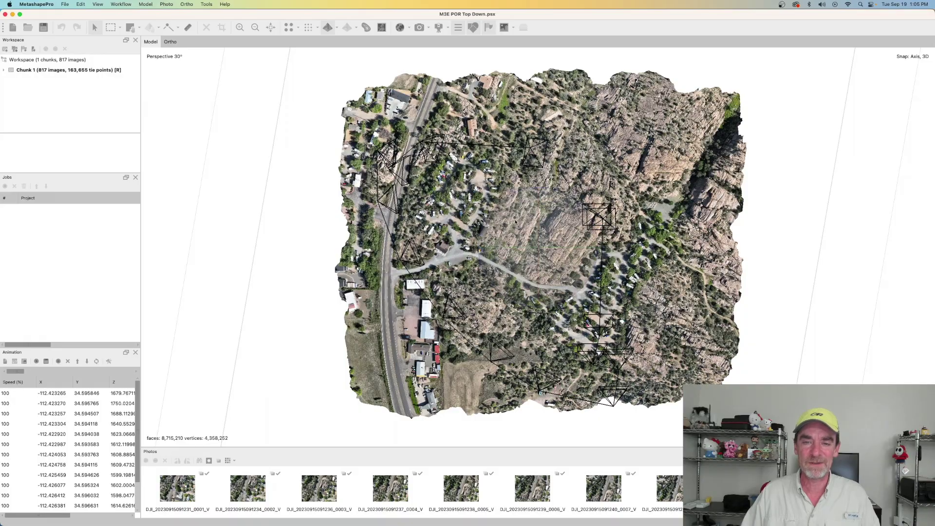
Zoom the textured model in on the granite outcrop east of the campground road
scroll(516, 222, up, 10)
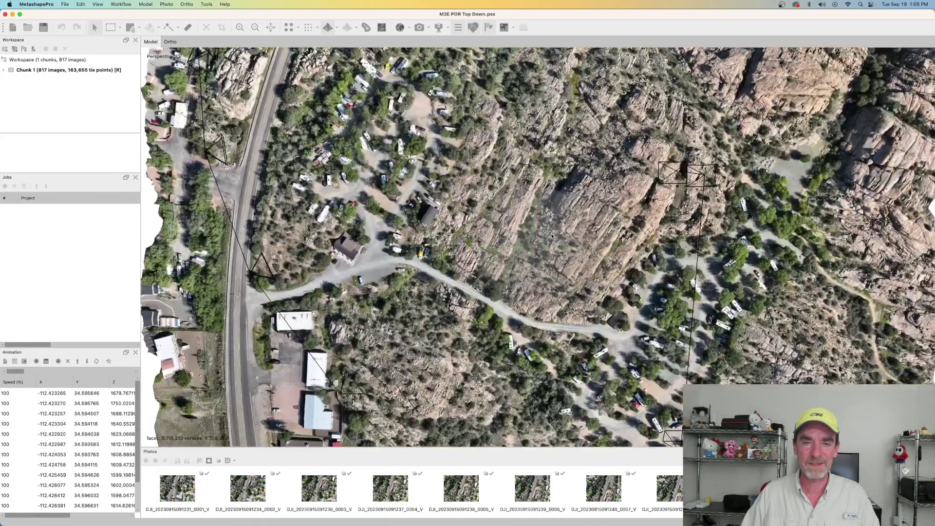
scroll(552, 236, up, 10)
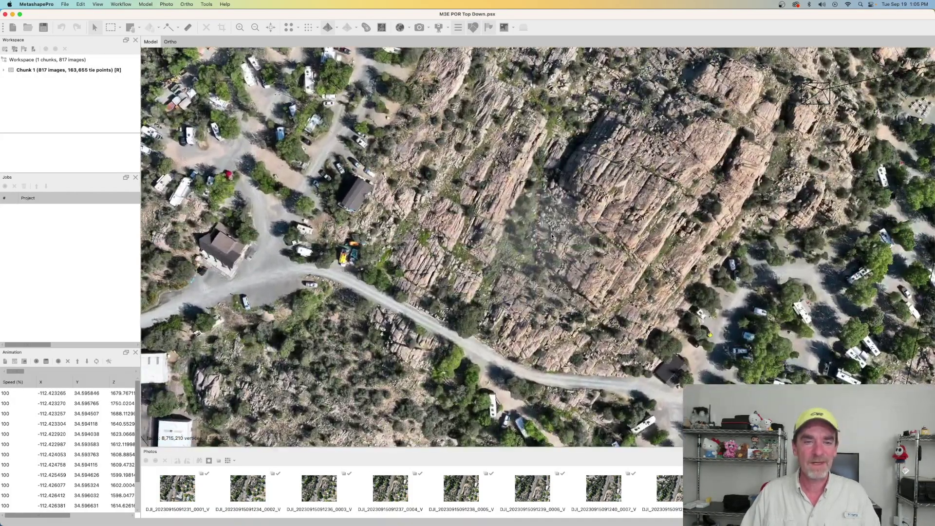
scroll(552, 236, up, 8)
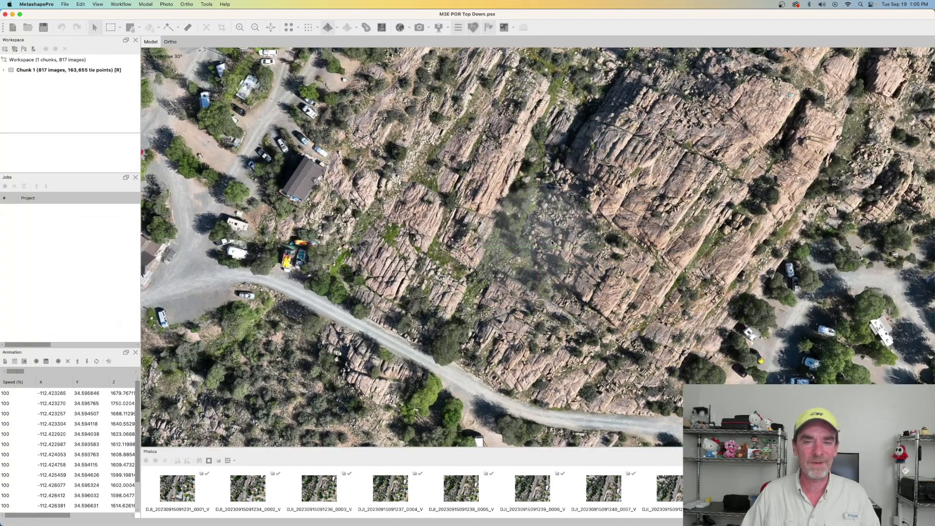
scroll(550, 252, up, 2)
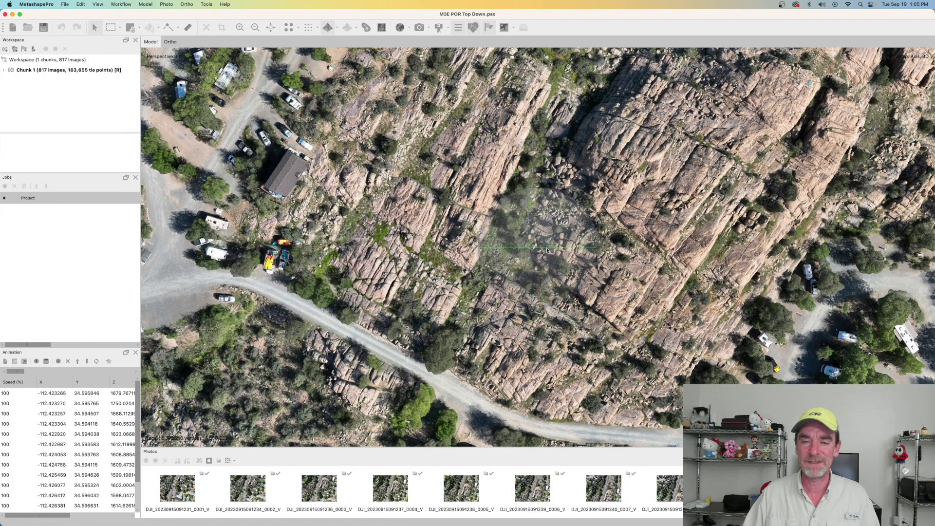
scroll(662, 235, up, 5)
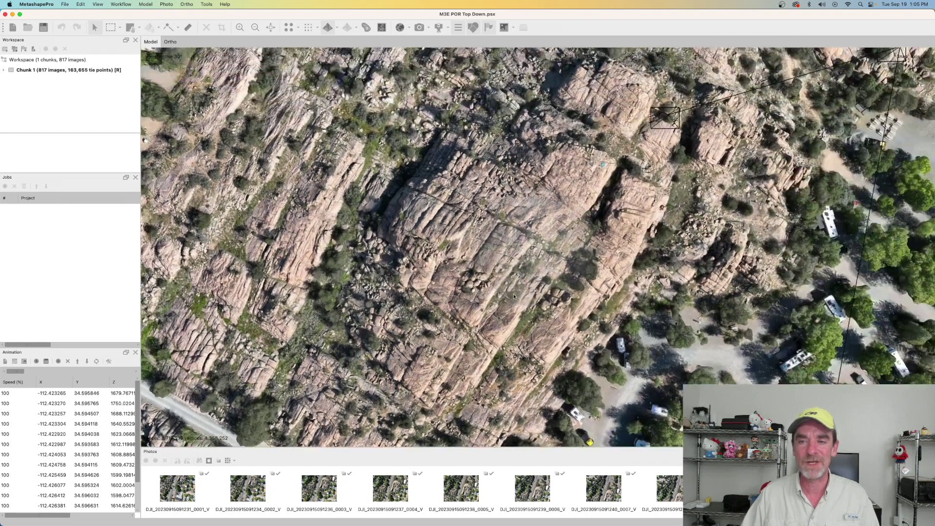
scroll(542, 241, up, 8)
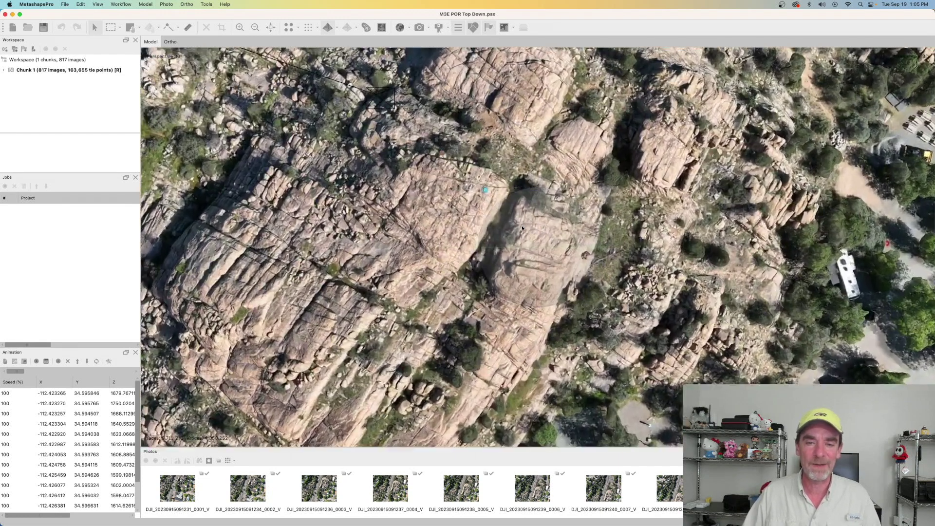
scroll(521, 228, up, 5)
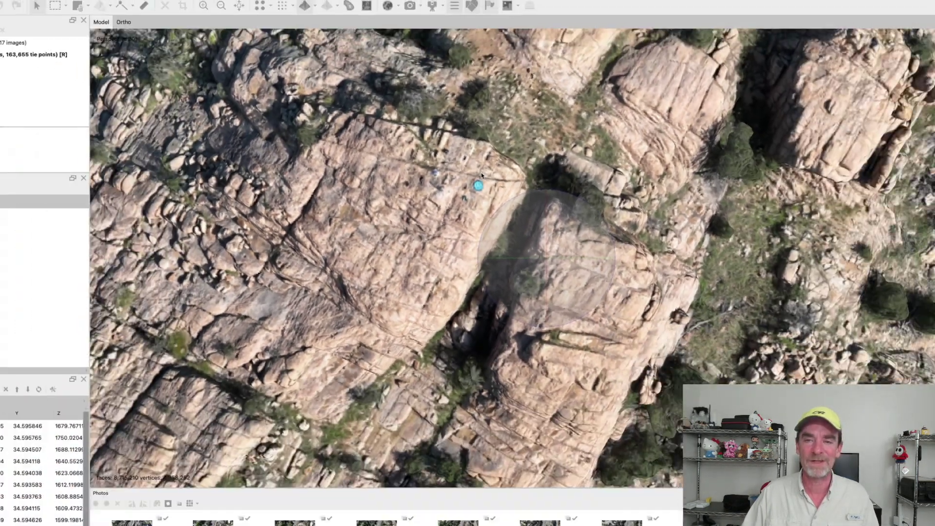
scroll(481, 176, down, 5)
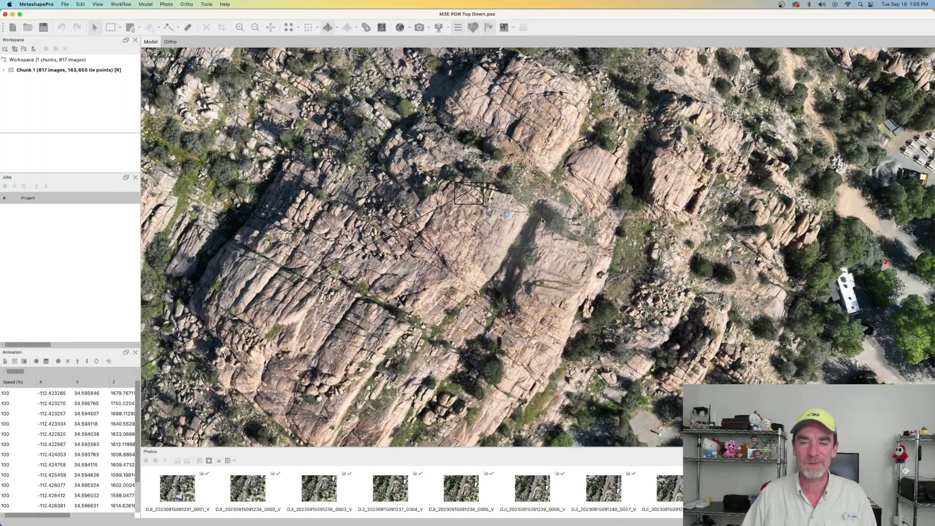
Orbit, pan and zoom to an oblique view across the rocks, with trees and RVs on the right
scroll(542, 220, up, 5)
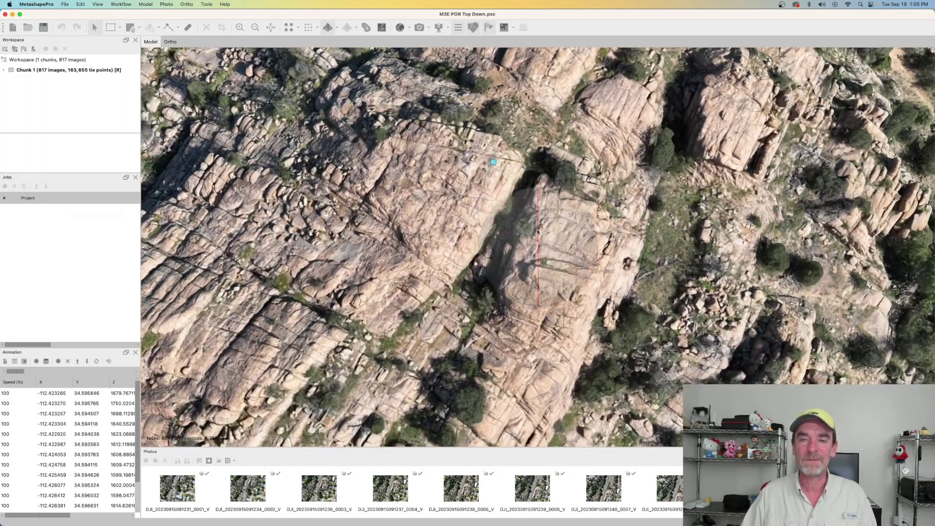
drag(538, 232, 536, 195)
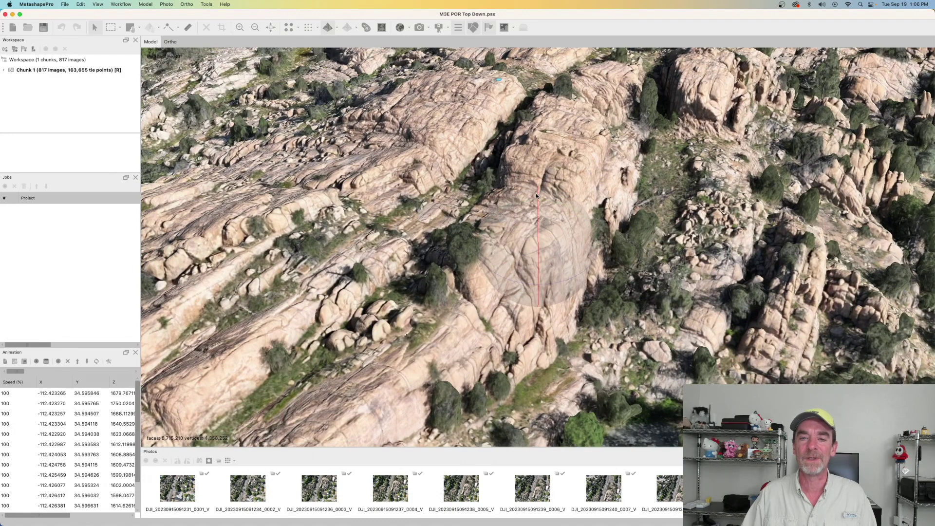
scroll(535, 193, down, 4)
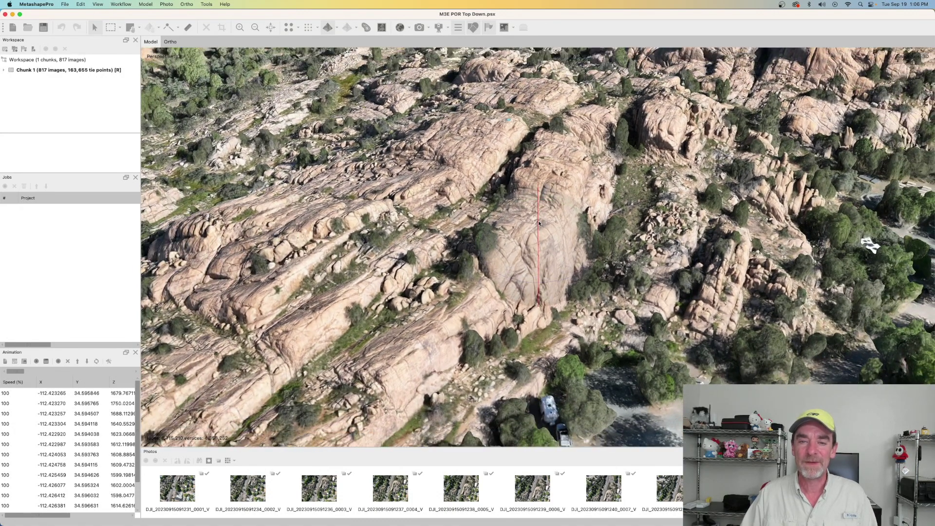
drag(513, 267, 582, 234)
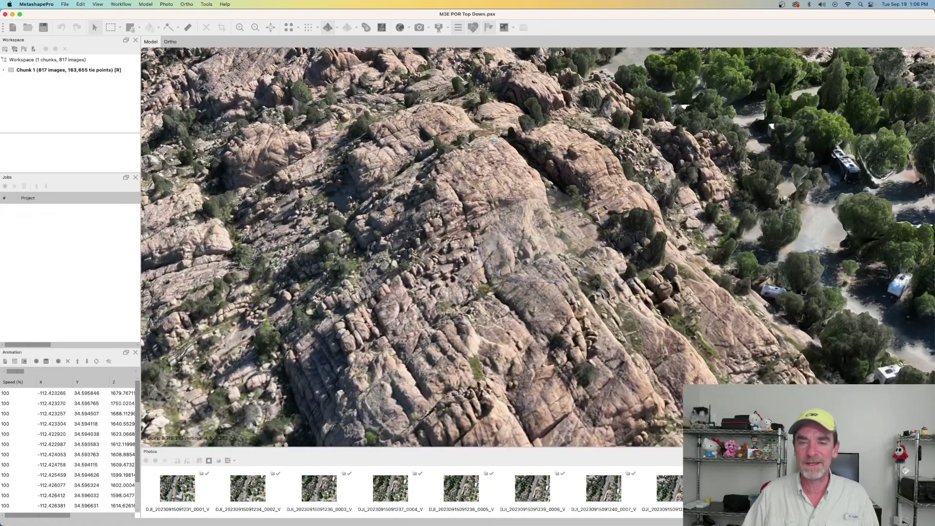
right_drag(565, 173, 553, 205)
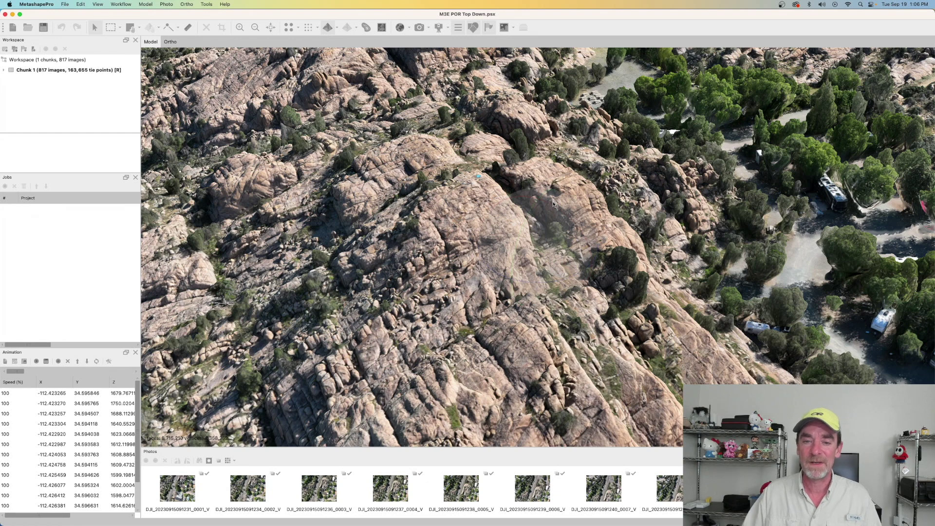
scroll(552, 204, up, 5)
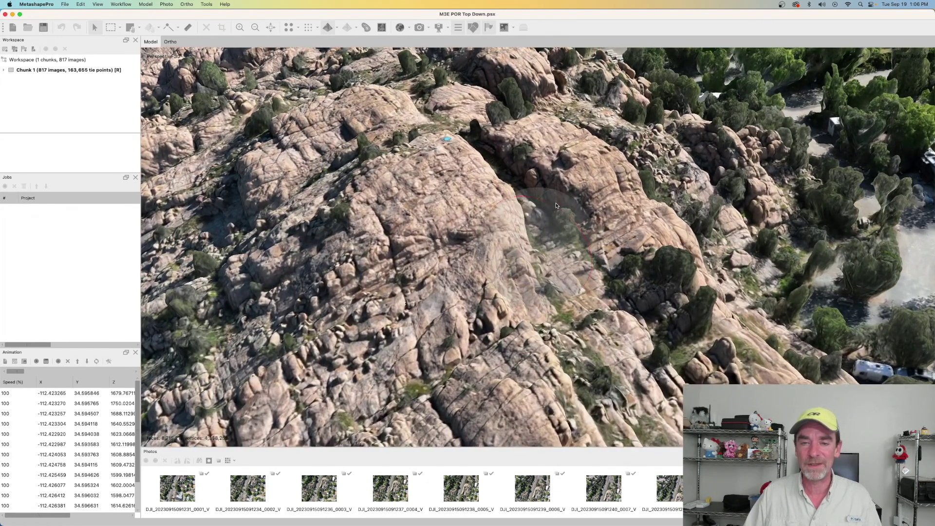
drag(540, 168, 553, 202)
scroll(545, 226, up, 4)
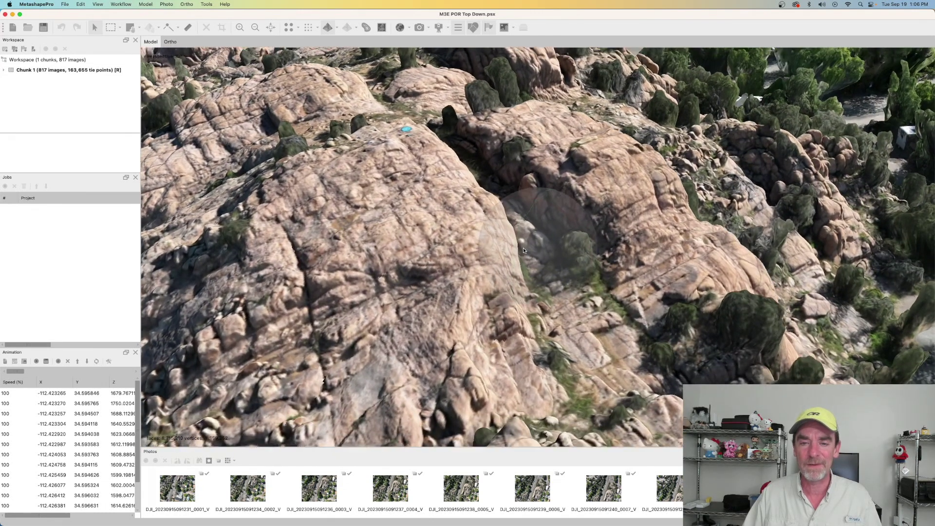
drag(523, 250, 523, 254)
scroll(523, 252, down, 2)
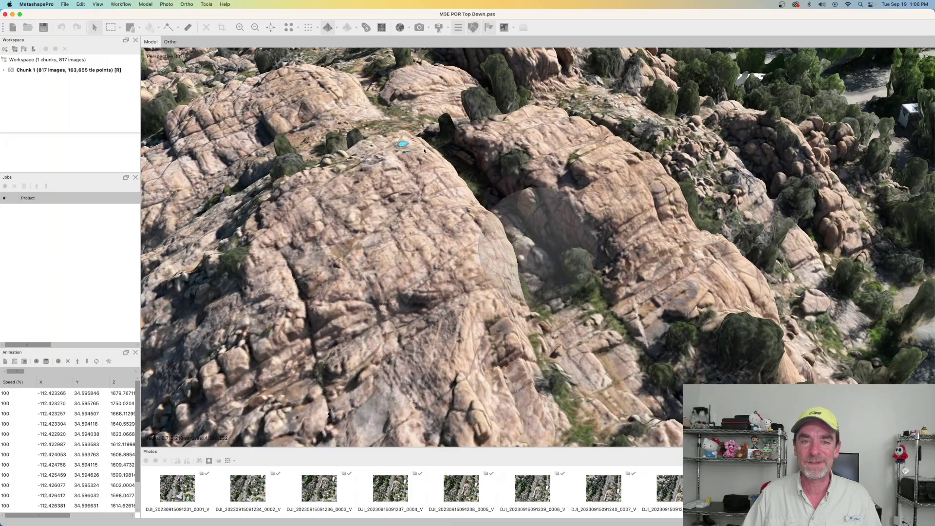
scroll(568, 192, down, 1)
mouse_move(568, 195)
mouse_down()
mouse_move(524, 249)
mouse_move(621, 168)
mouse_move(598, 212)
mouse_up()
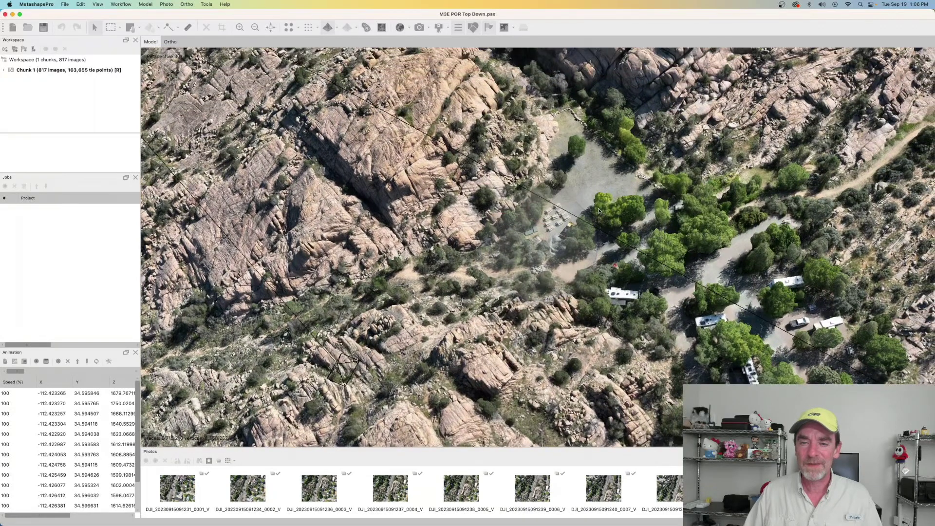
Tilt the top-down campground model into an oblique Perspective 30° view of the whole site
scroll(596, 214, up, 2)
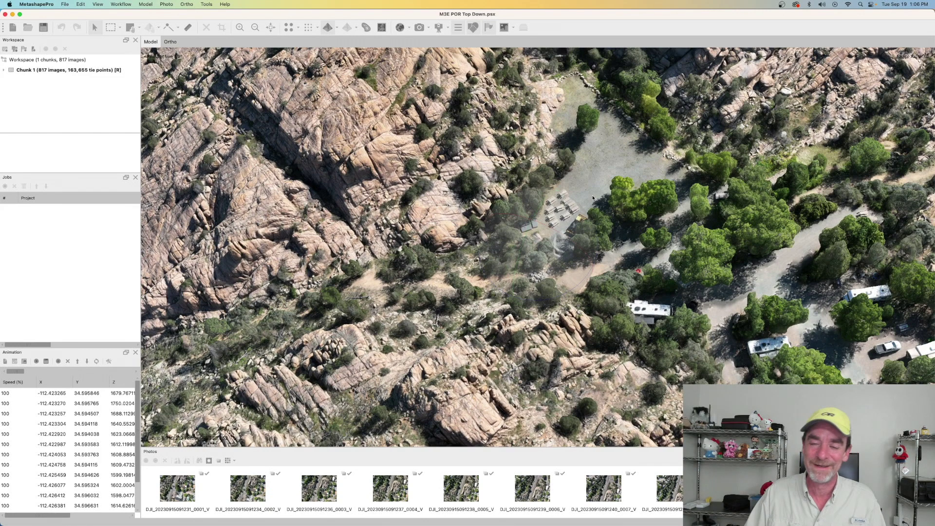
drag(586, 203, 591, 196)
scroll(591, 195, down, 2)
scroll(592, 199, up, 2)
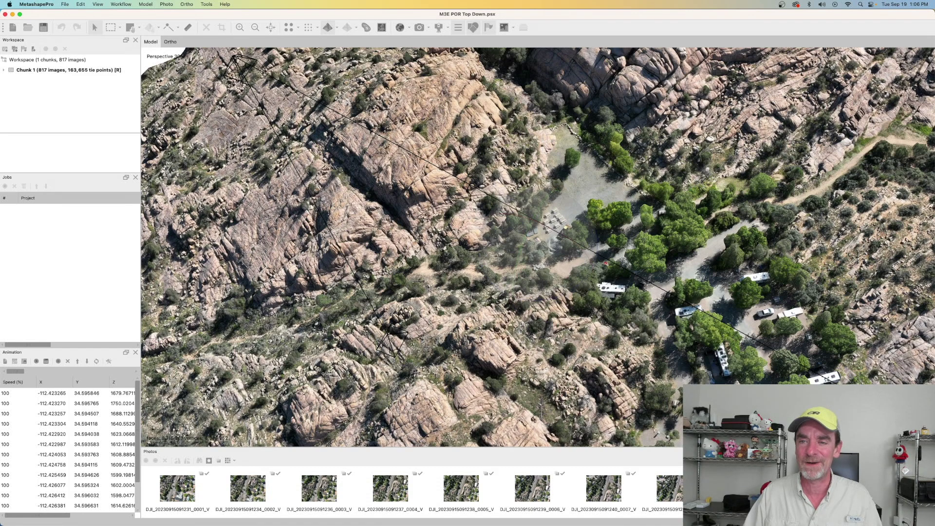
drag(513, 165, 656, 145)
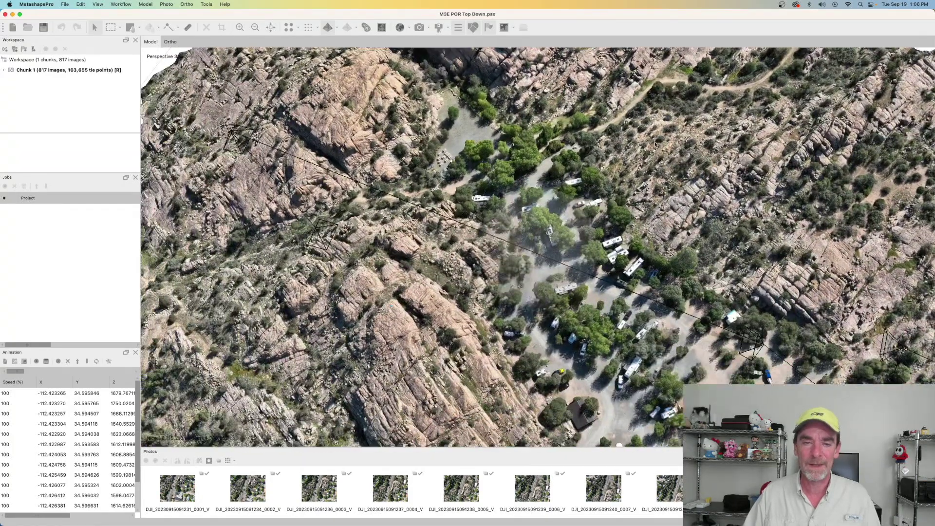
drag(493, 278, 489, 240)
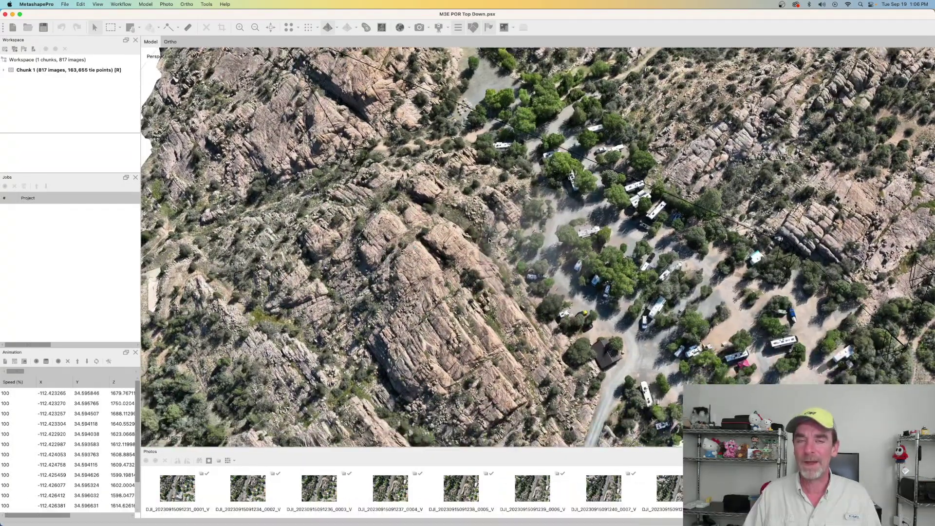
drag(448, 281, 449, 261)
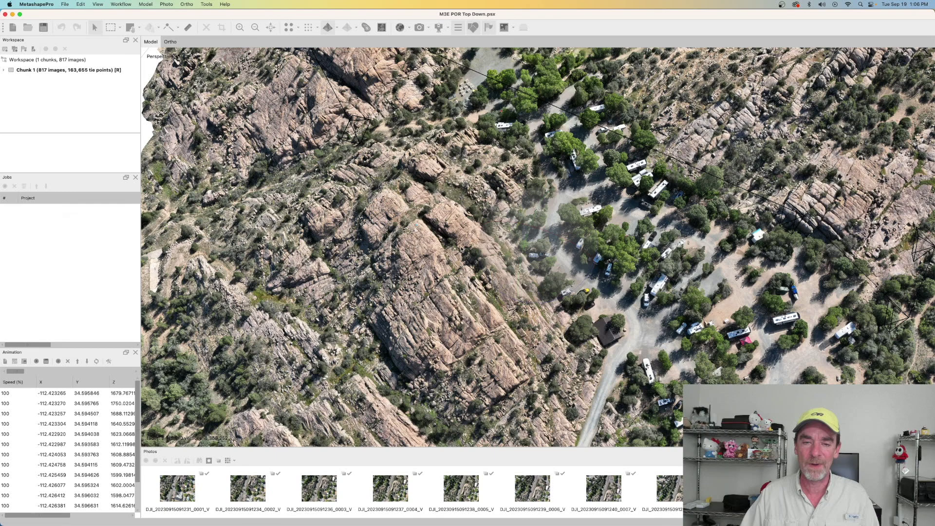
drag(505, 273, 367, 292)
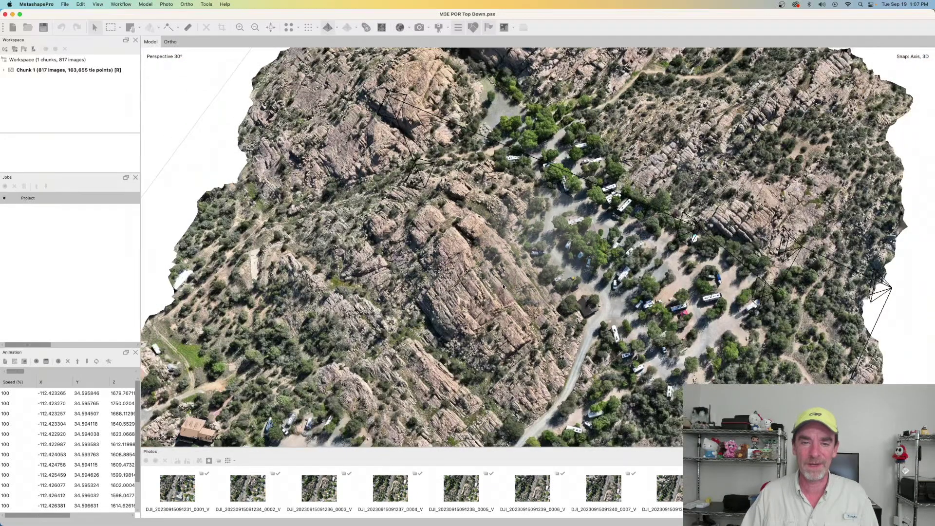
Expand Chunk 1 and display its DEM (5836×4994, 9.67 cm/pix) with the height legend
click(3, 70)
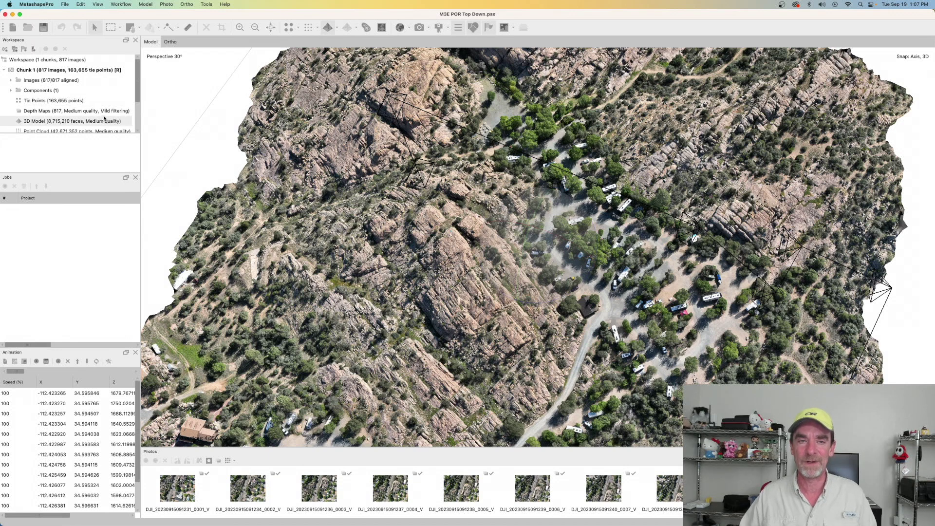
scroll(100, 114, down, 2)
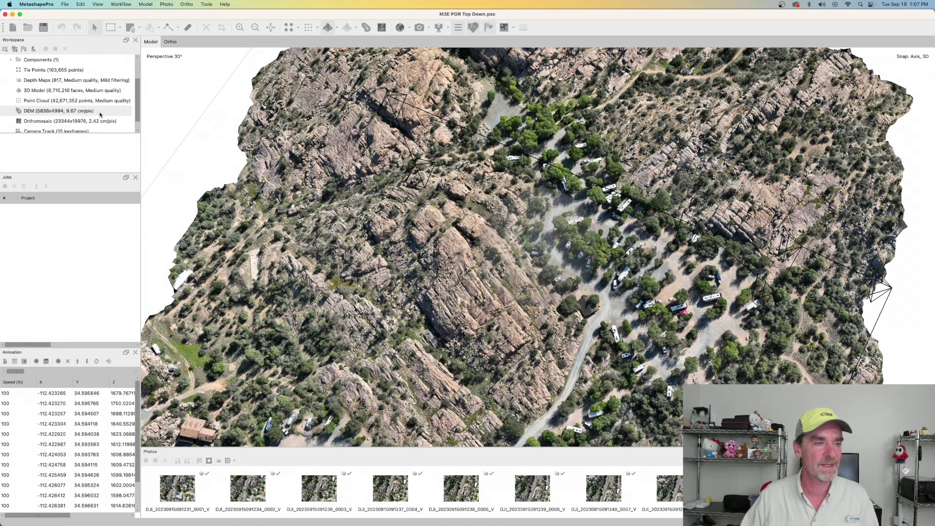
click(87, 114)
double_click(86, 110)
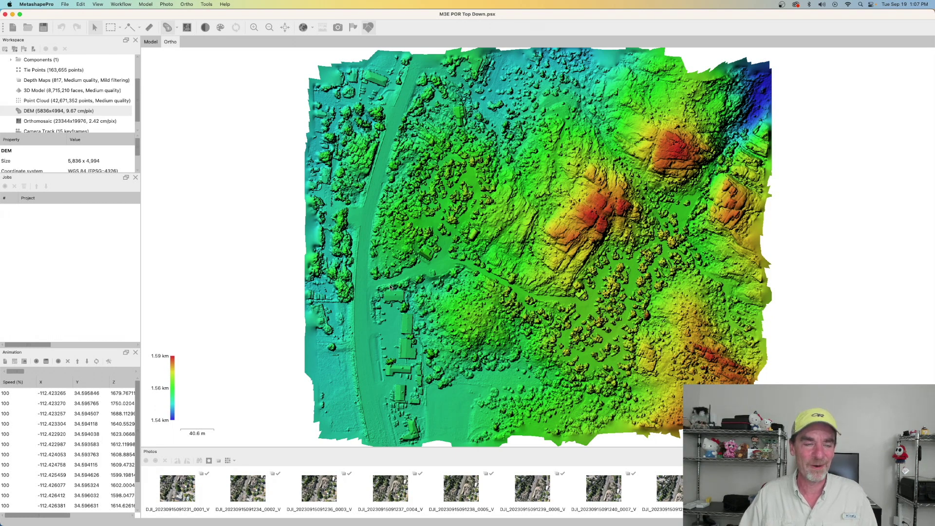
Scroll the Workspace tree down to the Orthomosaic entry
scroll(84, 112, down, 1)
Display the 2.42 cm/pix orthomosaic and zoom into the campground
double_click(84, 112)
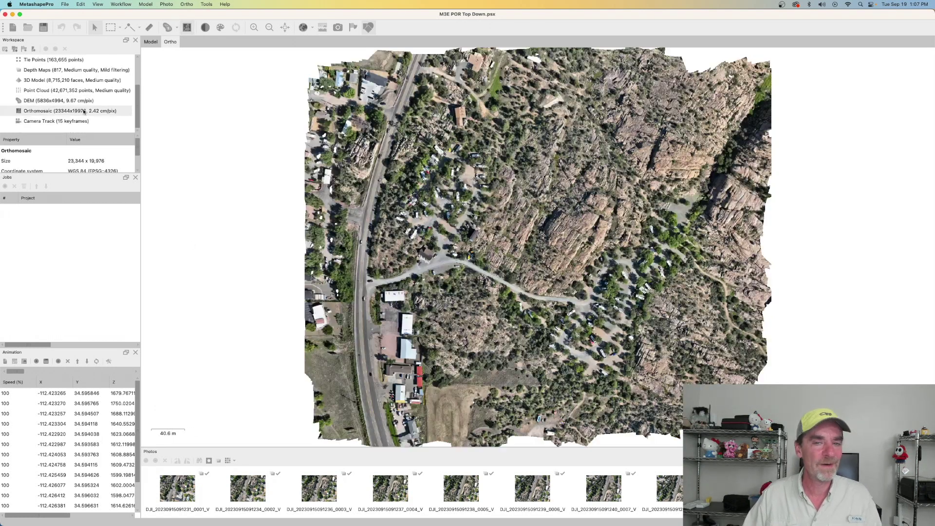
scroll(462, 260, up, 5)
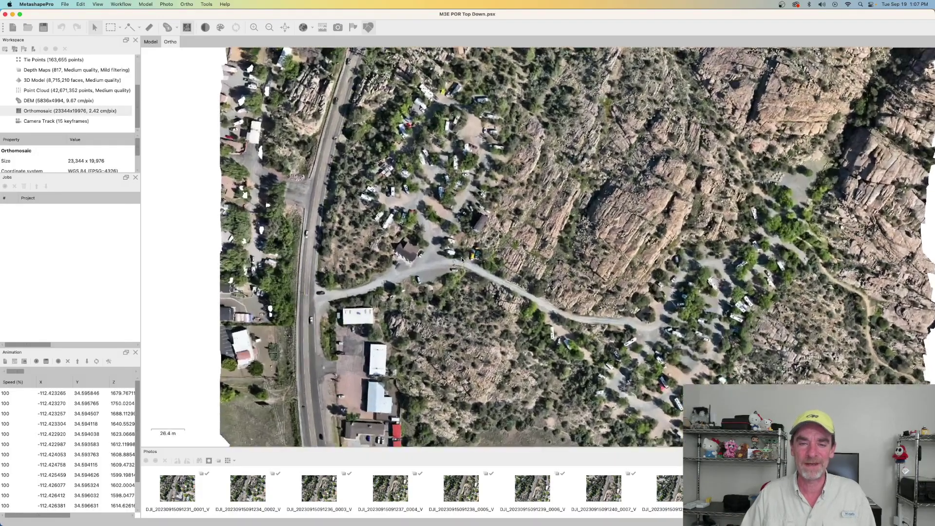
scroll(462, 259, up, 5)
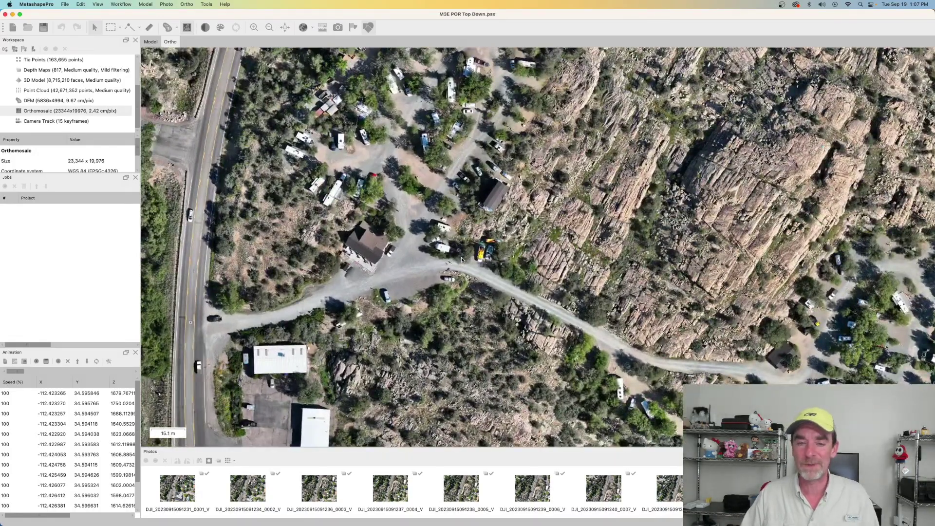
scroll(462, 259, up, 1)
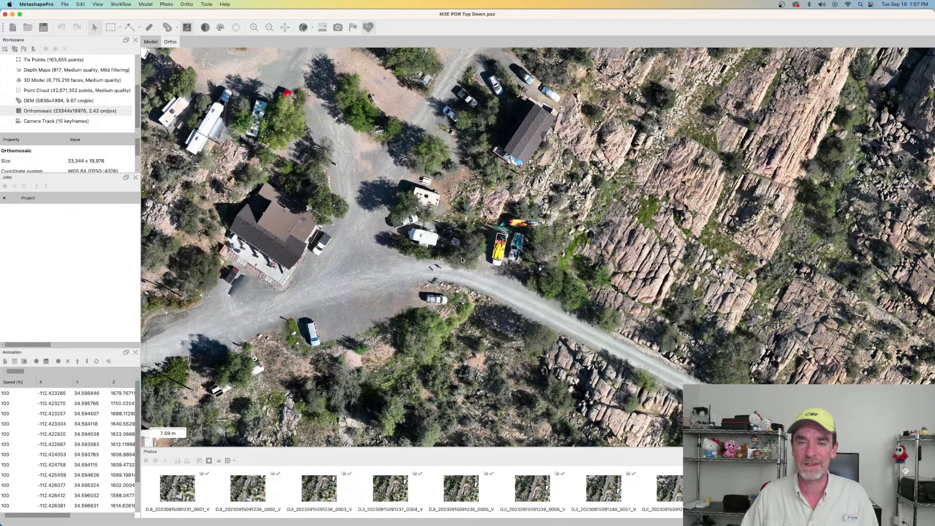
scroll(462, 259, up, 1)
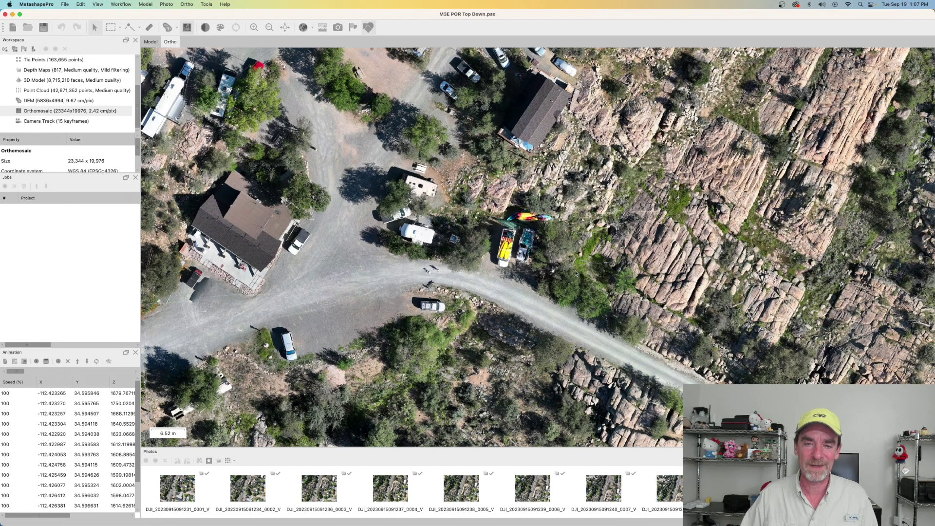
Pan and zoom around the roads until individual parked RVs among the trees are visible
drag(575, 273, 522, 218)
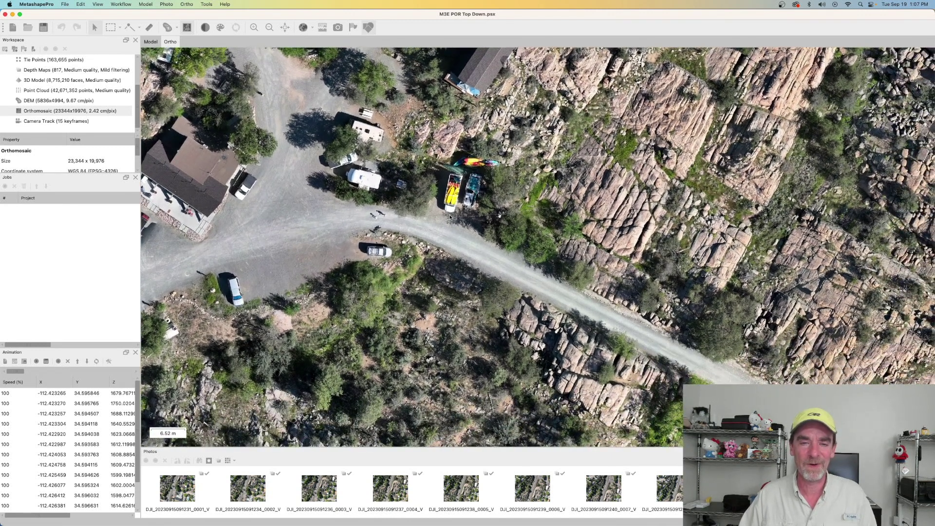
scroll(450, 218, up, 5)
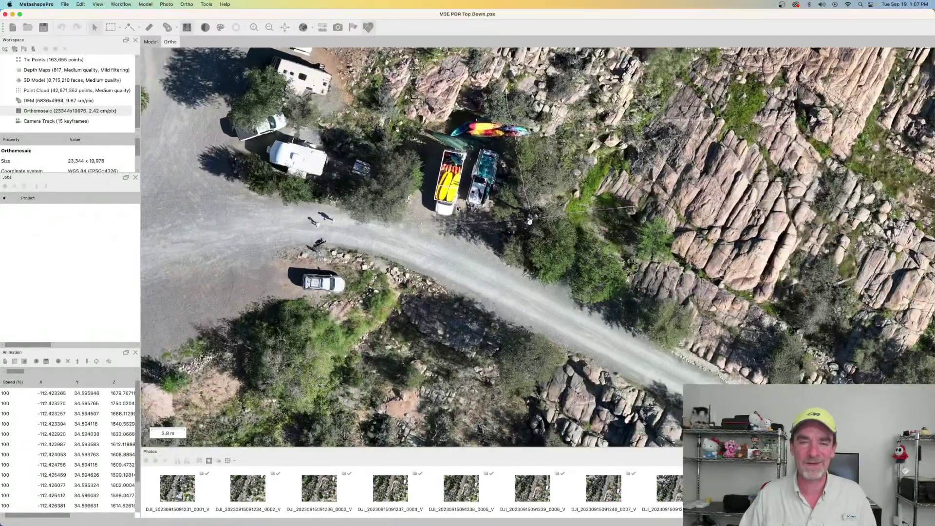
scroll(458, 210, down, 3)
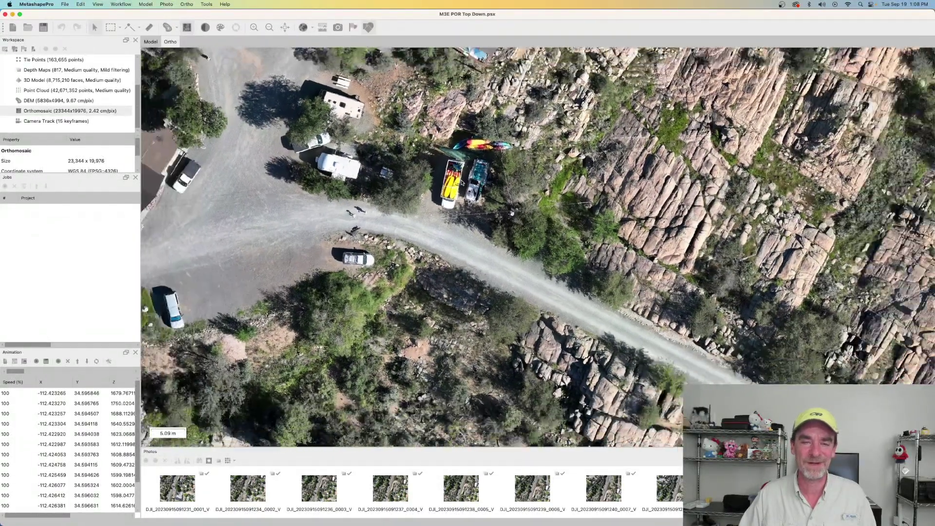
scroll(462, 183, down, 10)
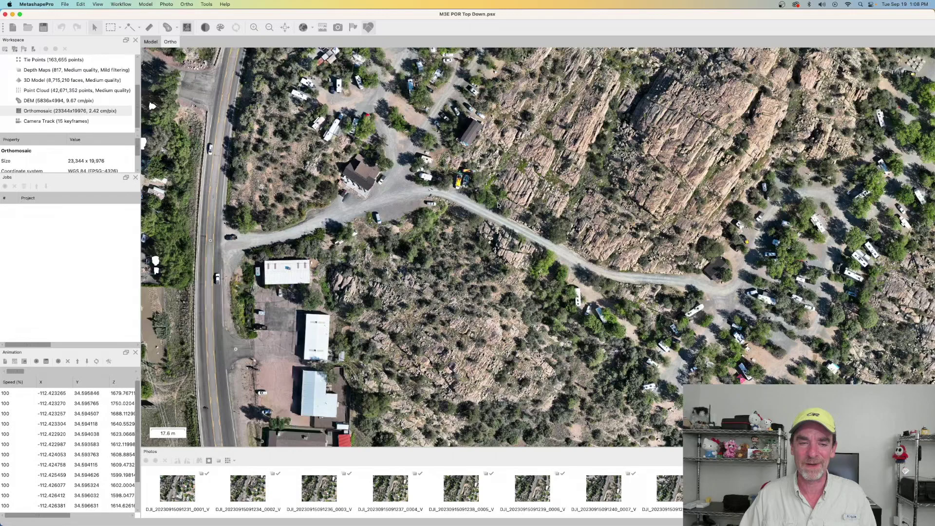
scroll(497, 206, right, 5)
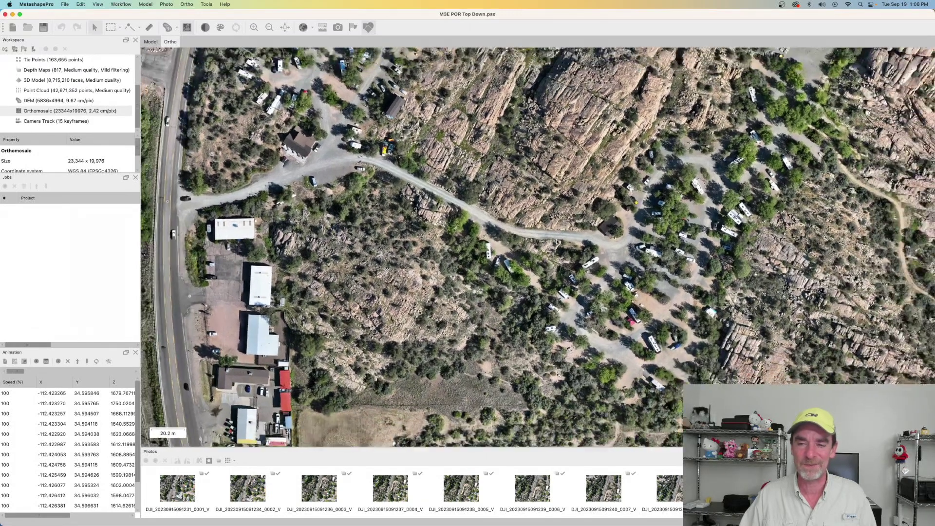
scroll(556, 241, down, 3)
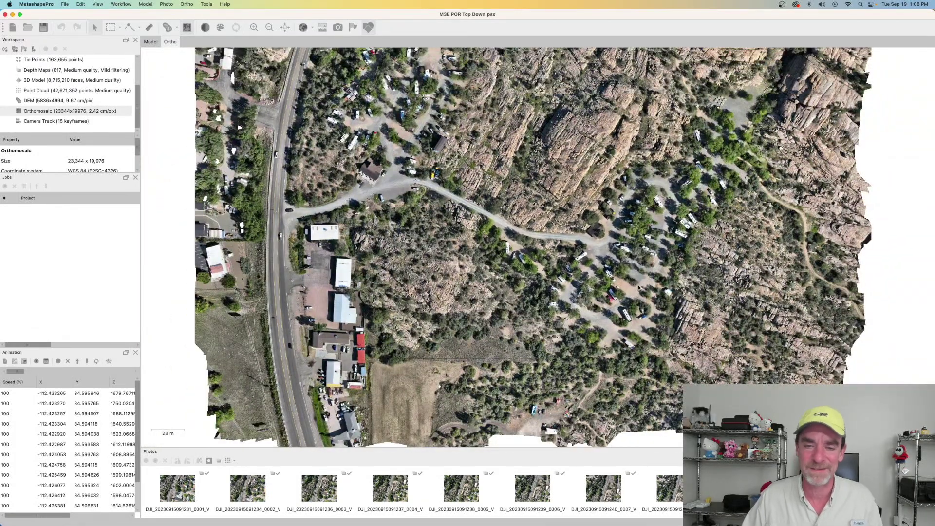
scroll(645, 291, right, 4)
scroll(589, 240, up, 7)
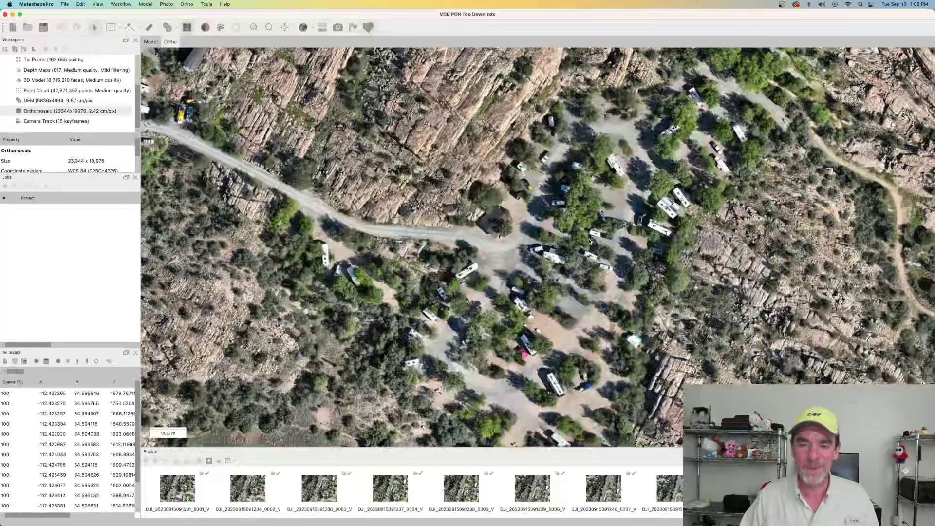
scroll(589, 240, up, 4)
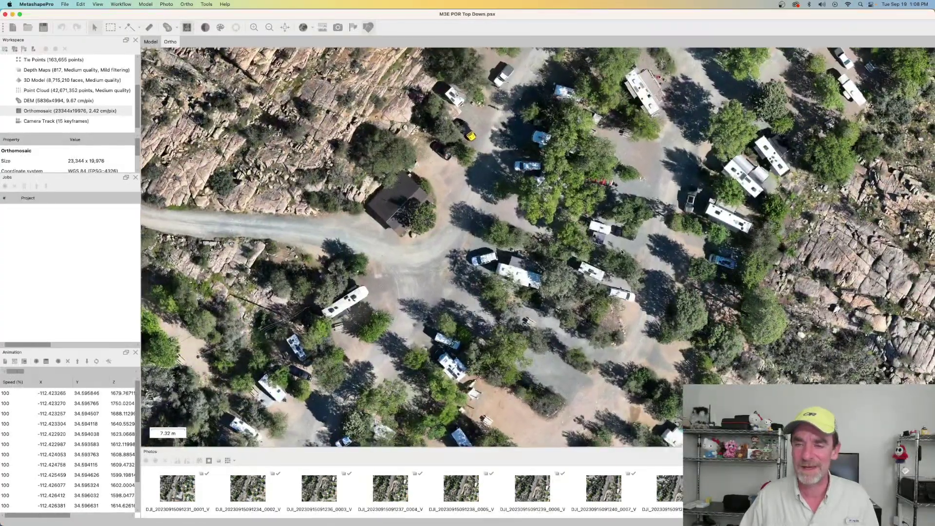
scroll(564, 254, up, 3)
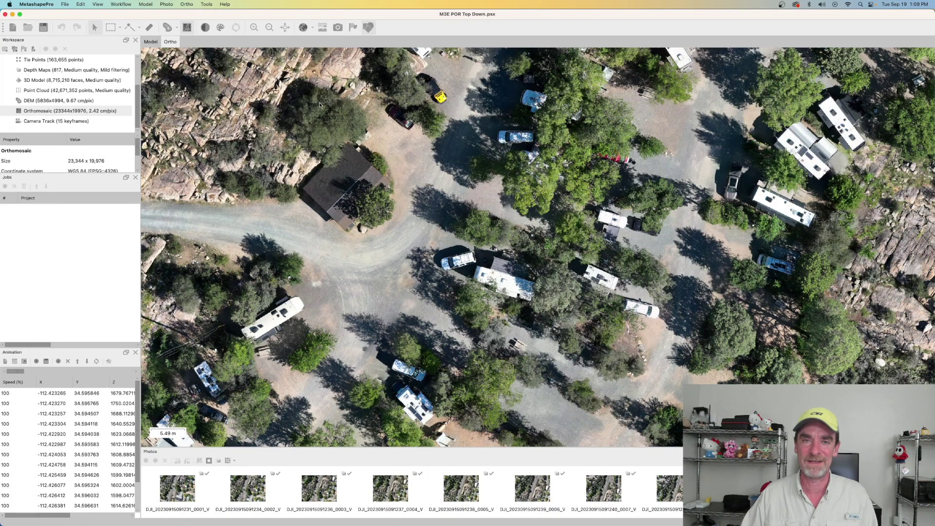
Bring back the textured 3D model and zoom out to show the whole site with its camera frustums
scroll(498, 161, down, 10)
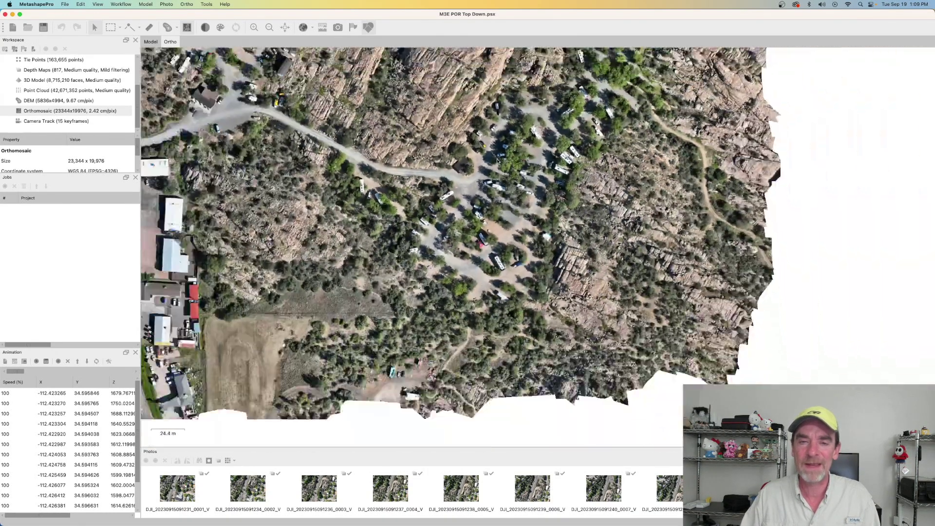
scroll(497, 161, down, 4)
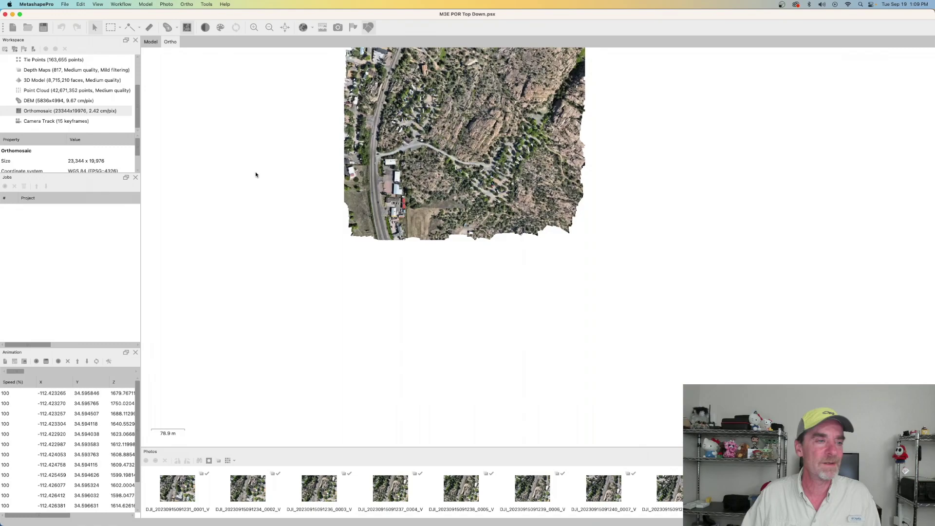
double_click(39, 79)
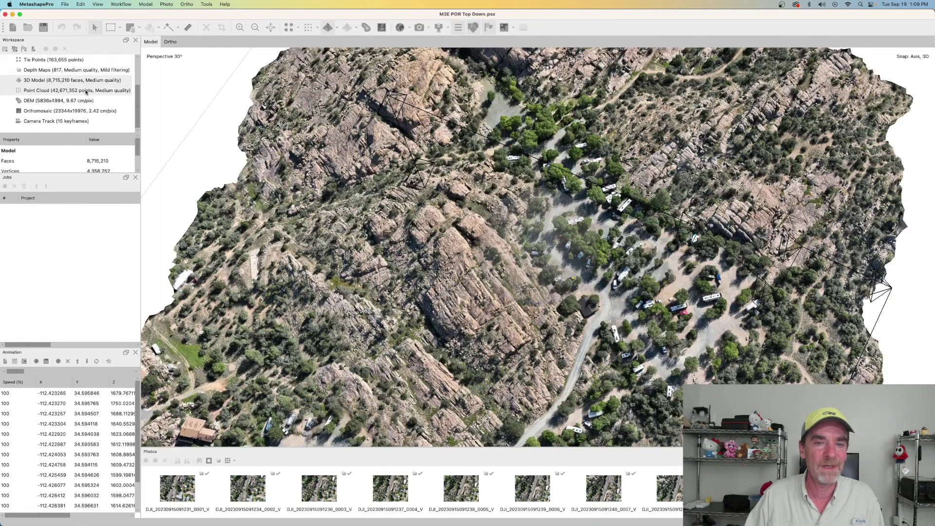
scroll(520, 218, down, 6)
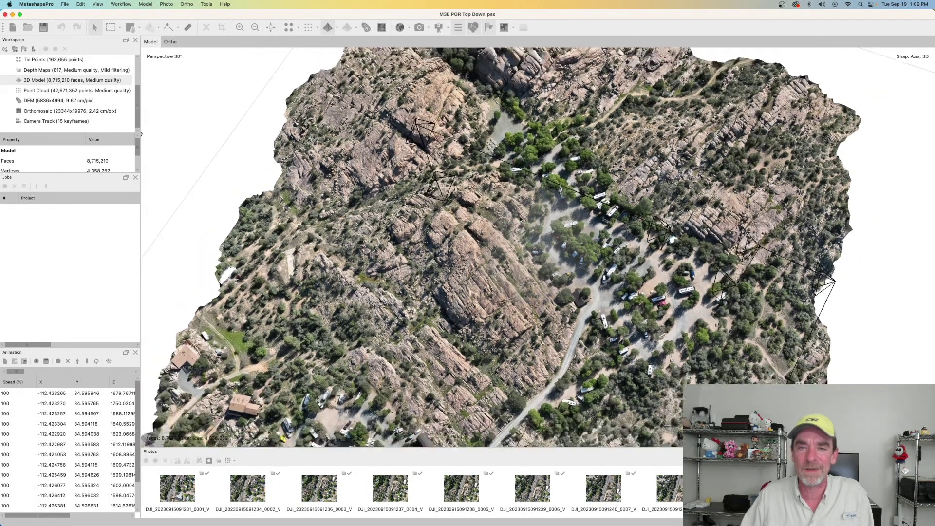
scroll(519, 216, down, 3)
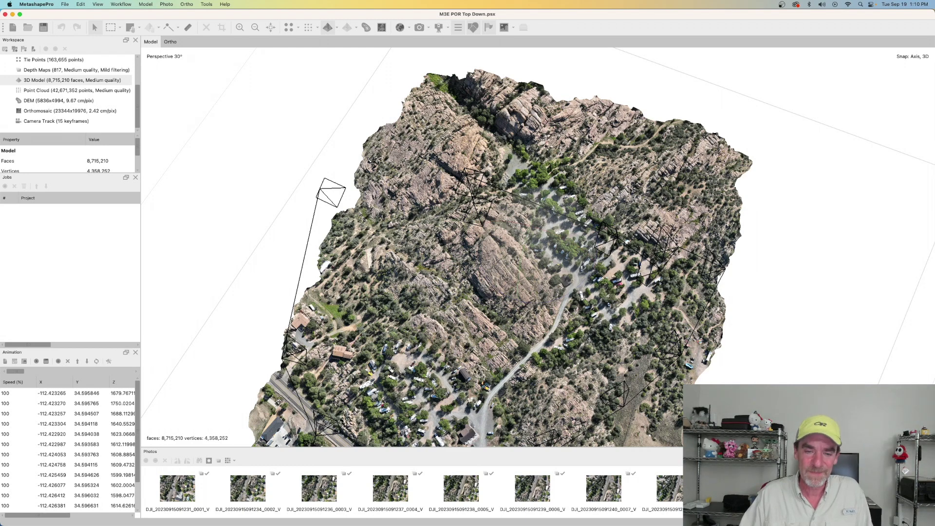
Tilt the model view toward top-down, then play and stop the camera-track fly-through
drag(475, 372, 361, 361)
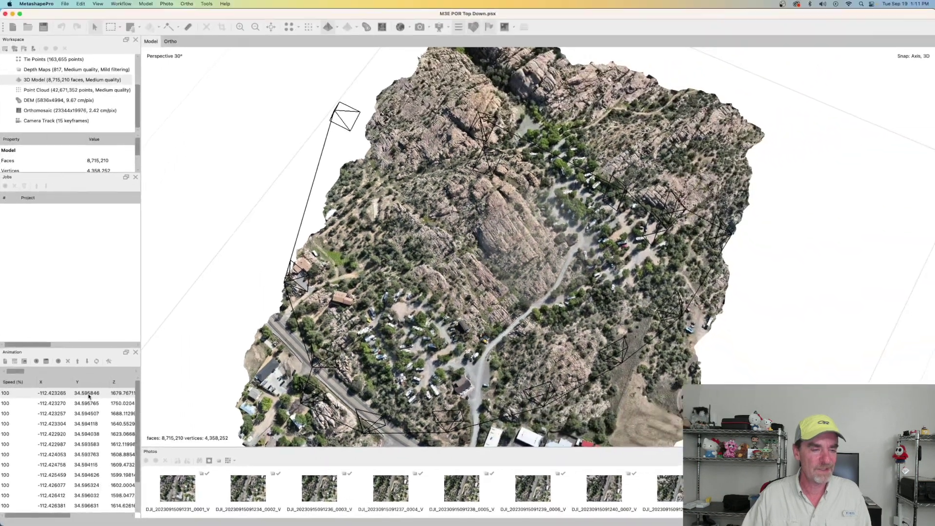
click(36, 362)
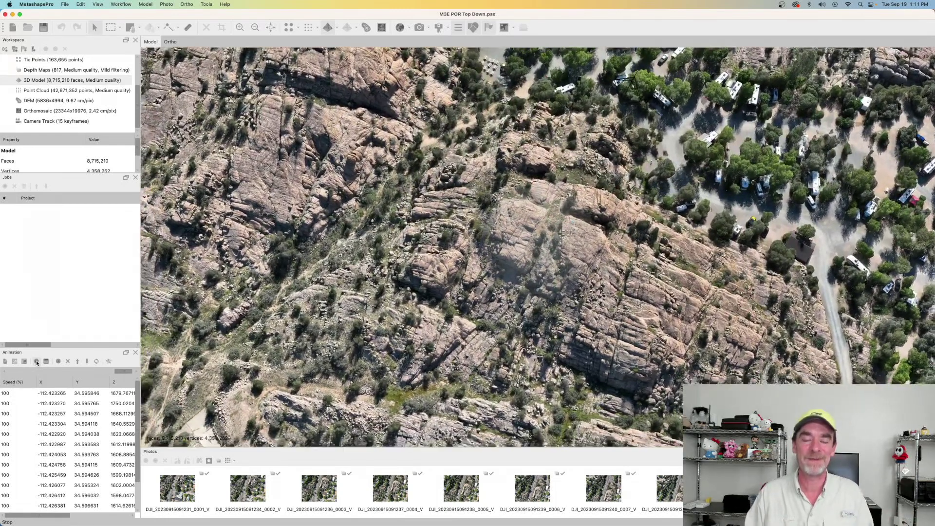
click(36, 362)
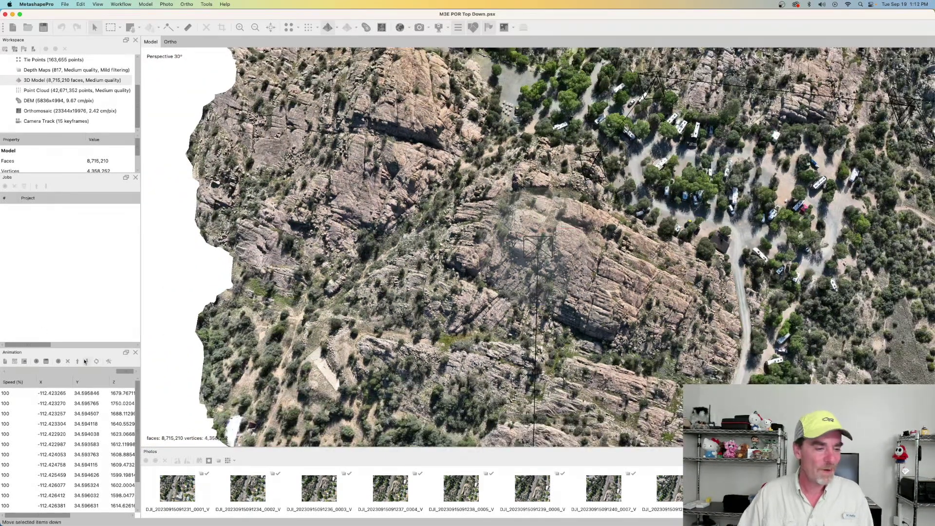
Remove all 15 Camera Track keyframes, then rotate and zoom out to the whole campground
click(74, 393)
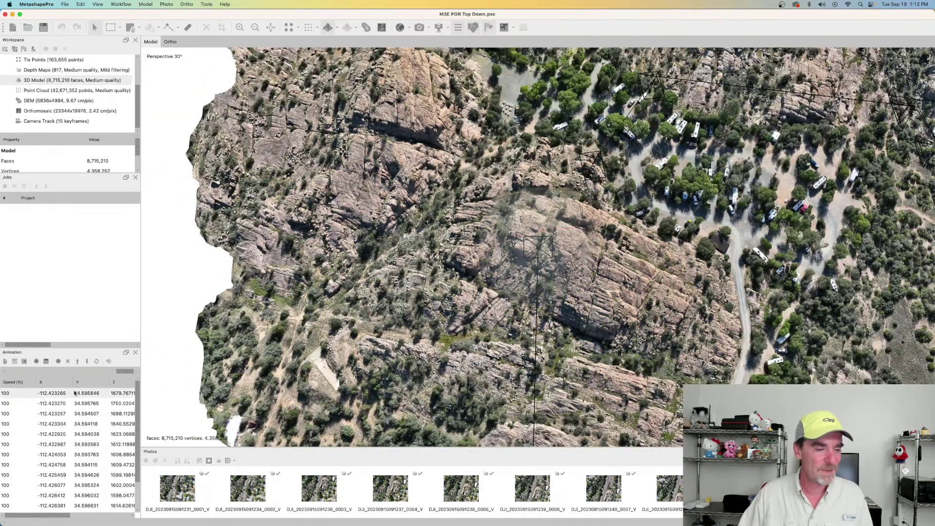
scroll(78, 400, down, 3)
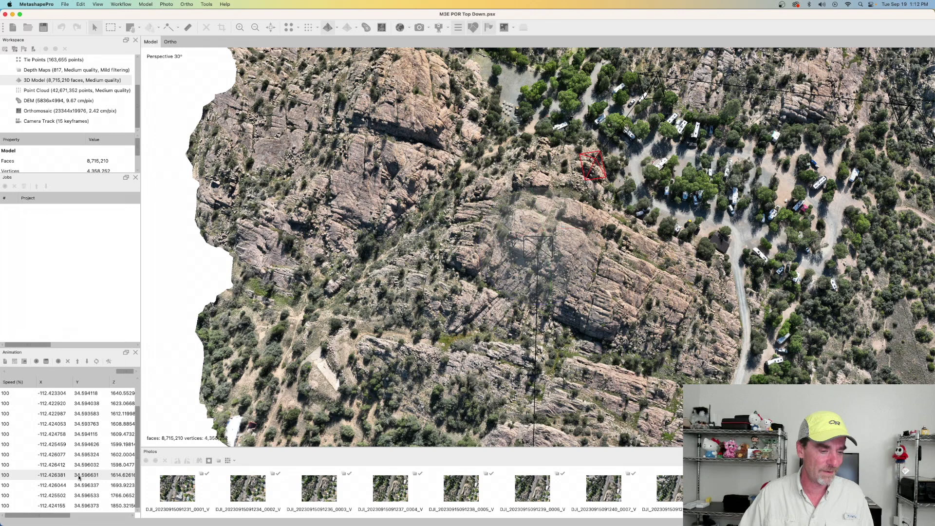
shift+click(87, 509)
right_click(87, 509)
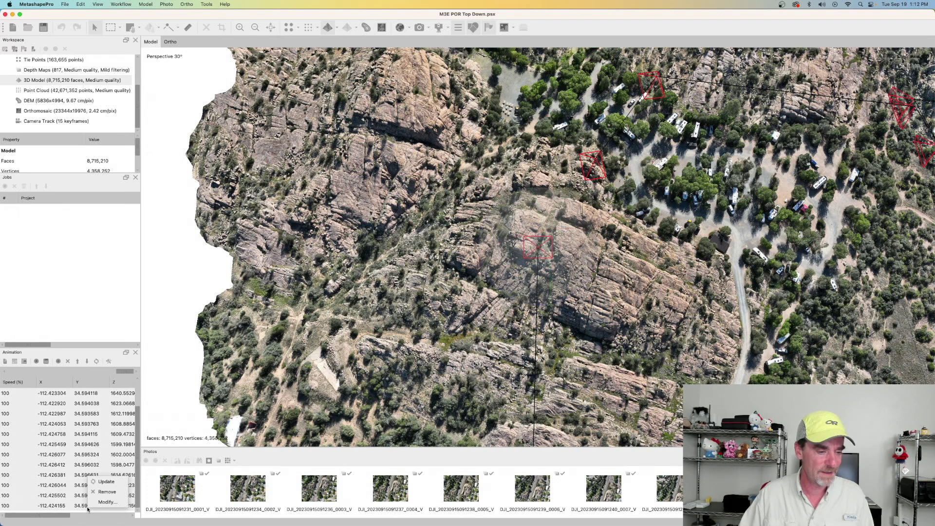
click(107, 492)
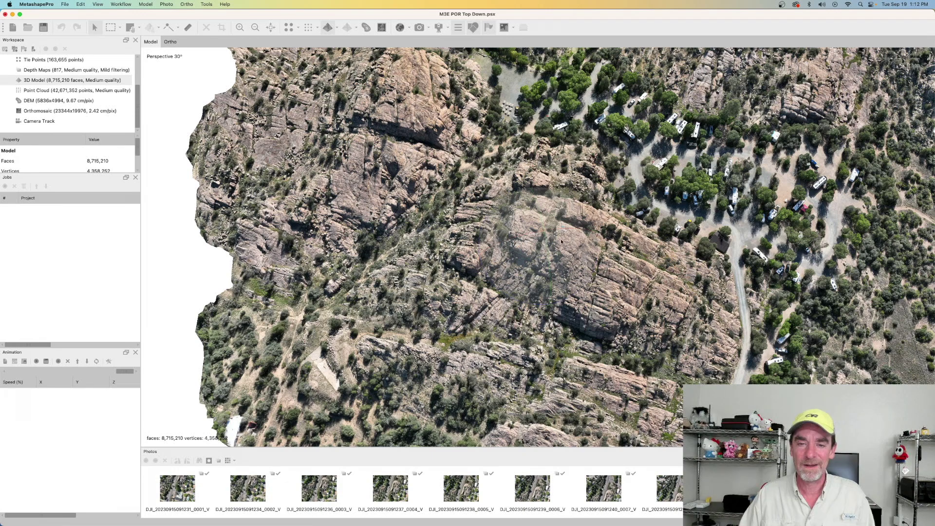
drag(710, 258, 602, 249)
scroll(587, 249, down, 10)
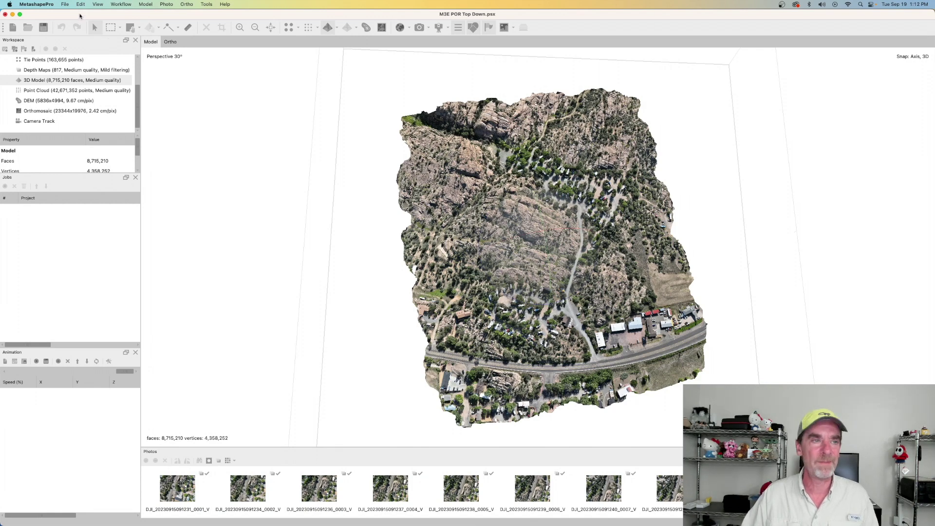
Glance at the View menu, then open Create Track showing the Horizontal preset with 50 keyframes
click(102, 4)
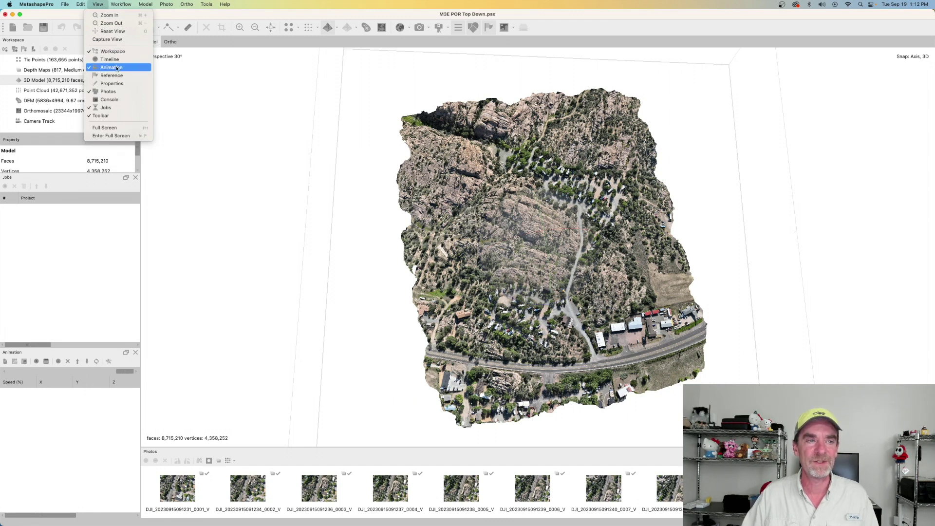
click(193, 293)
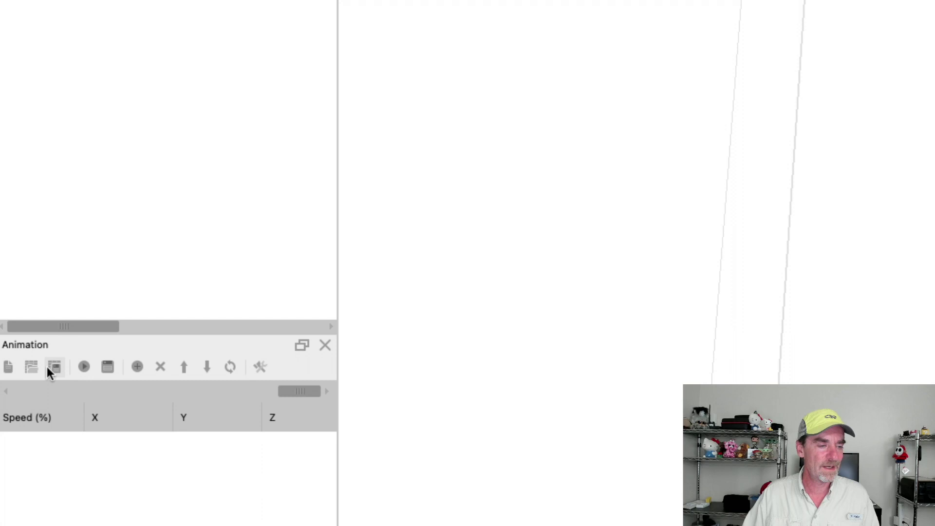
click(8, 370)
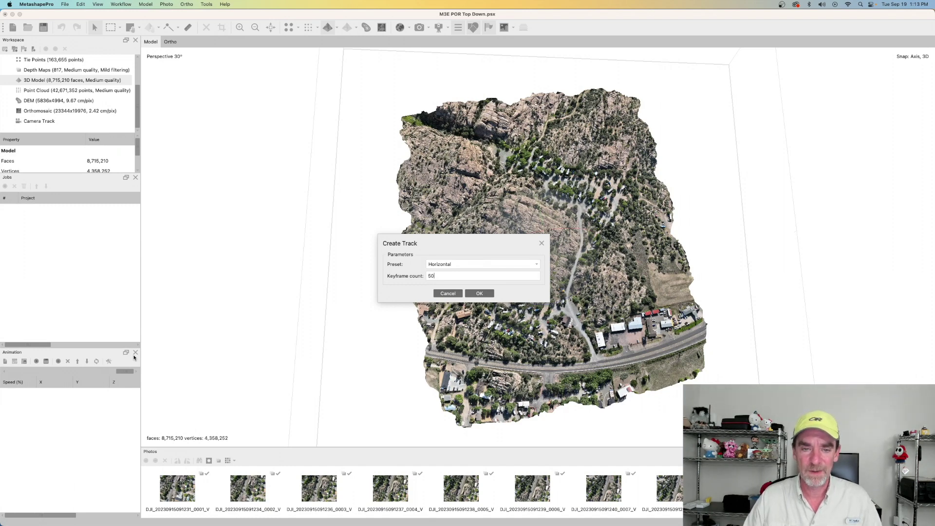
Generate a Horizontal camera track with 50 keyframes
click(536, 265)
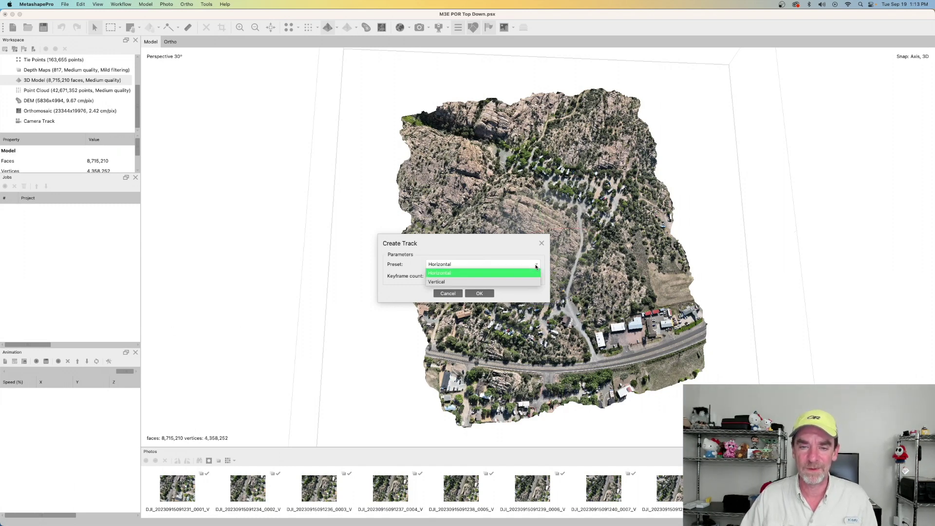
click(535, 266)
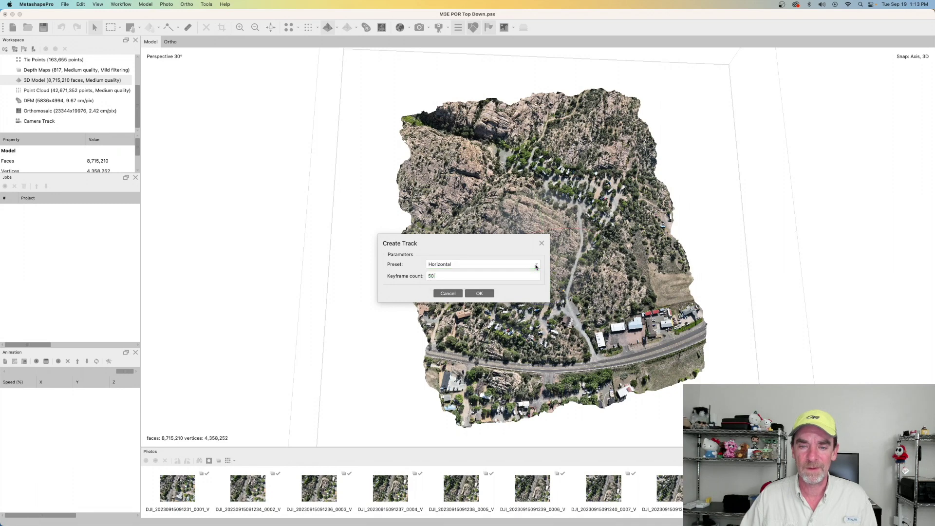
click(480, 294)
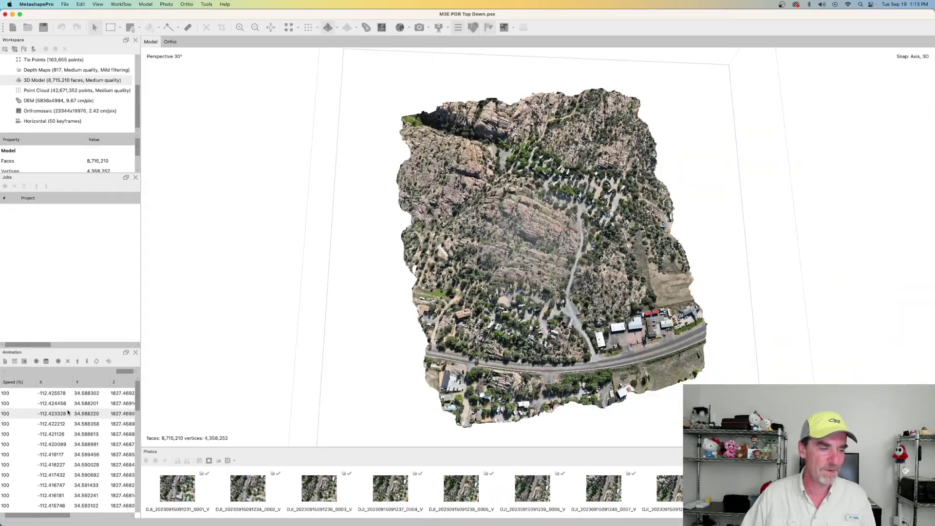
Play and stop the Horizontal fly-through, orbit out to see the camera ring, and reopen Create Track
click(36, 361)
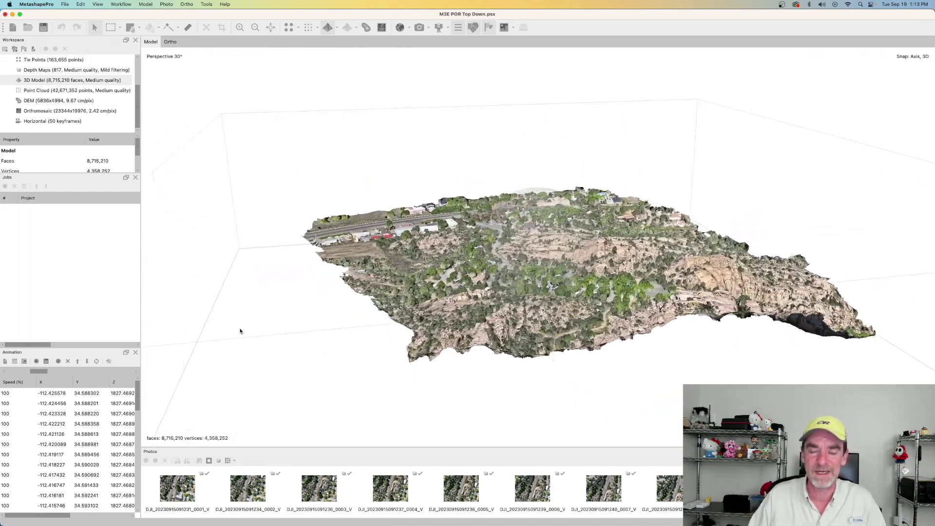
click(38, 363)
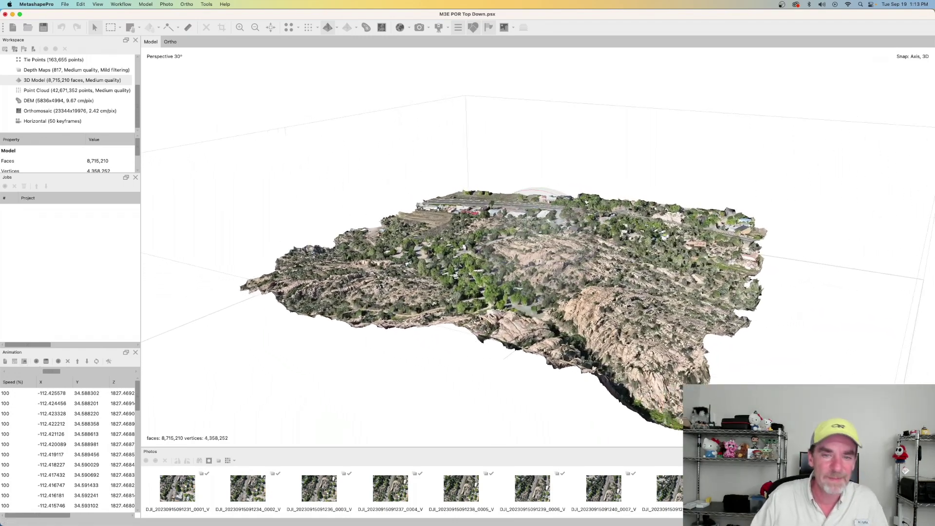
scroll(521, 311, down, 3)
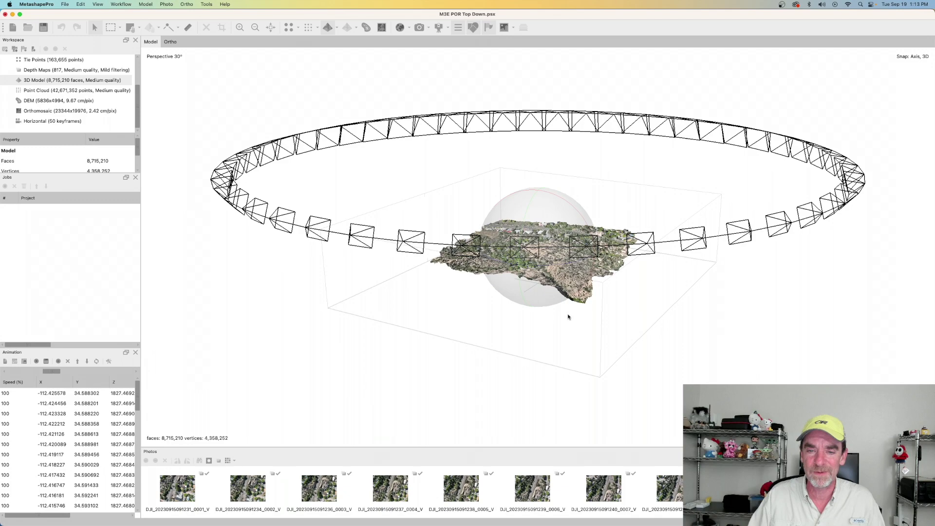
mouse_move(523, 289)
mouse_down()
mouse_move(526, 316)
mouse_move(523, 287)
mouse_move(509, 297)
mouse_up()
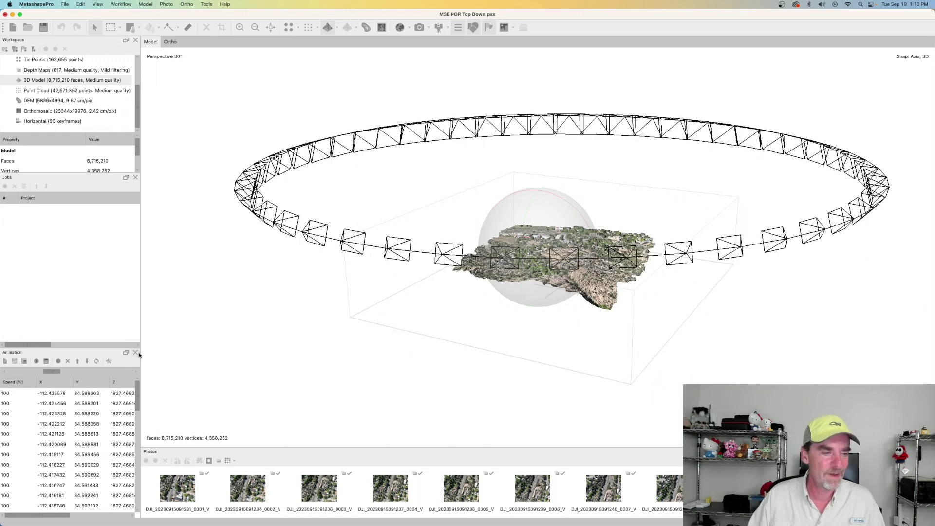
click(4, 361)
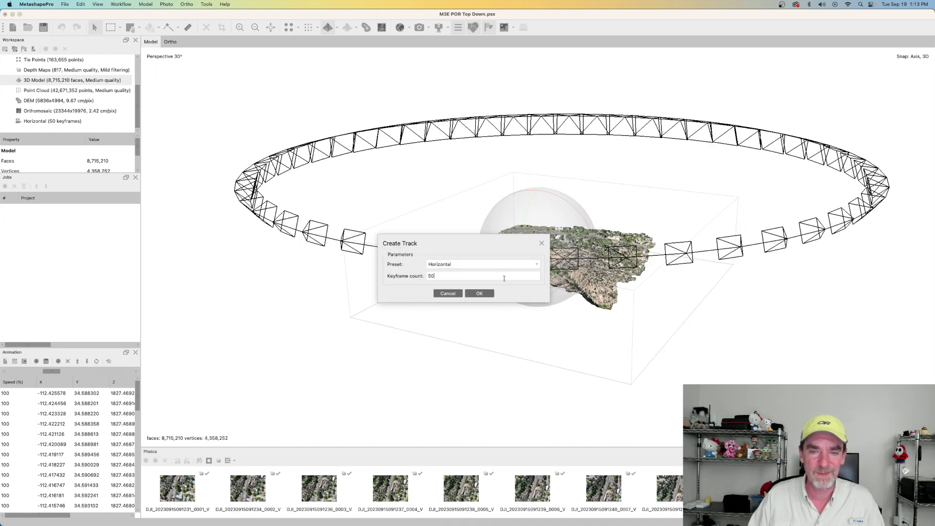
Replace the track with a Vertical 50-keyframe camera track and start its fly-through
click(506, 266)
click(470, 282)
click(481, 293)
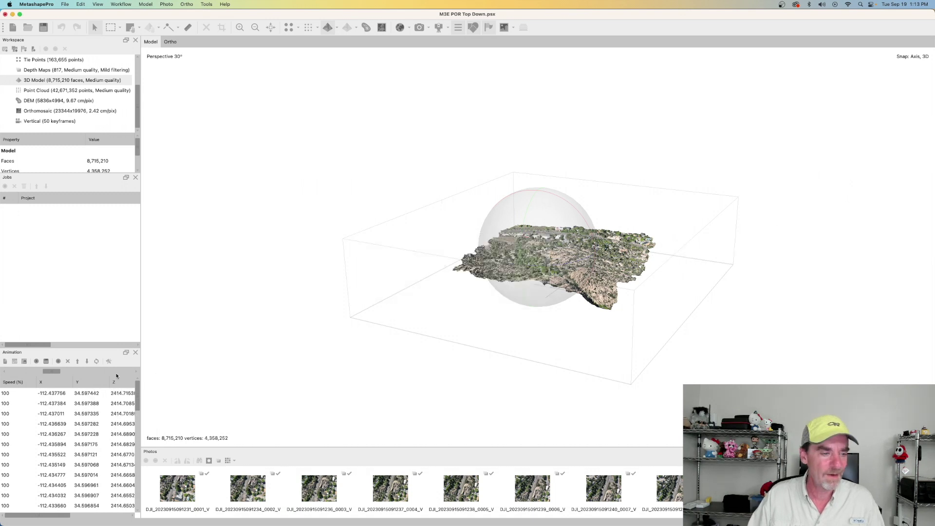
click(37, 361)
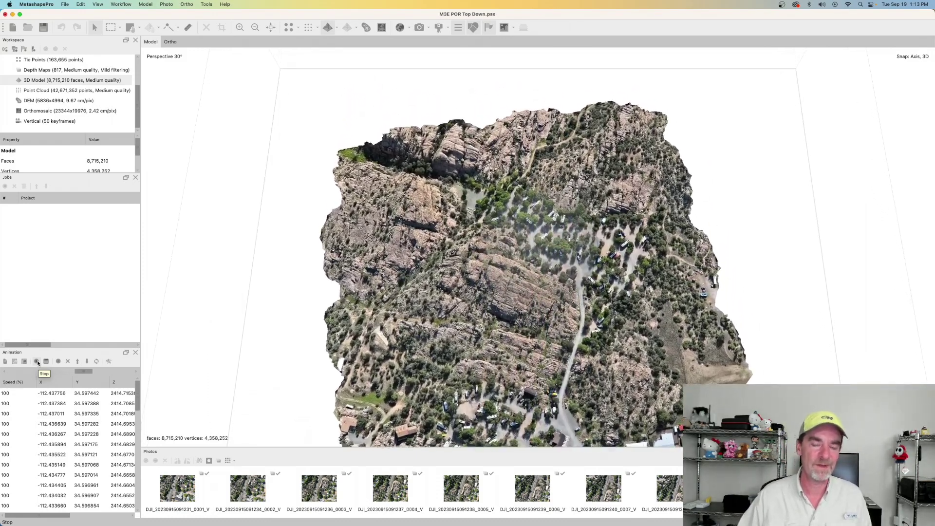
Stop playback, then tilt and zoom the view to inspect the vertical camera column
click(36, 362)
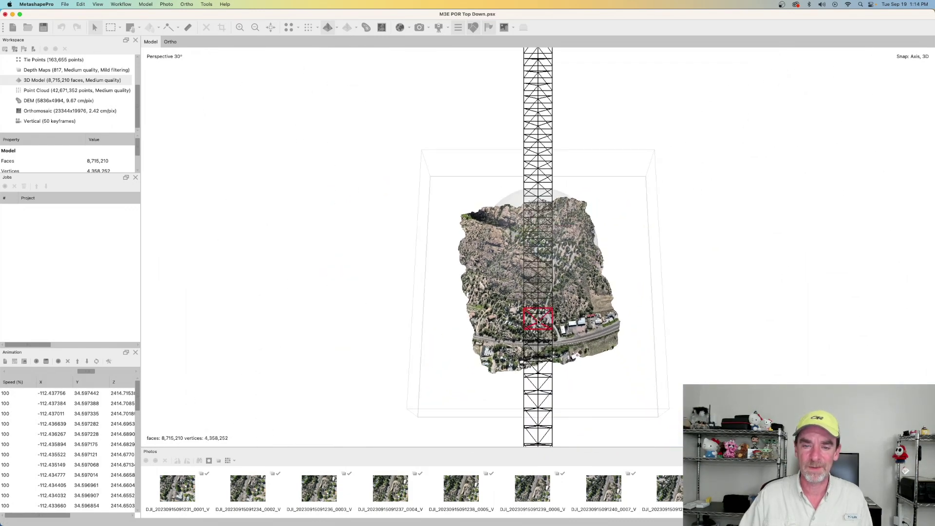
drag(518, 291, 518, 290)
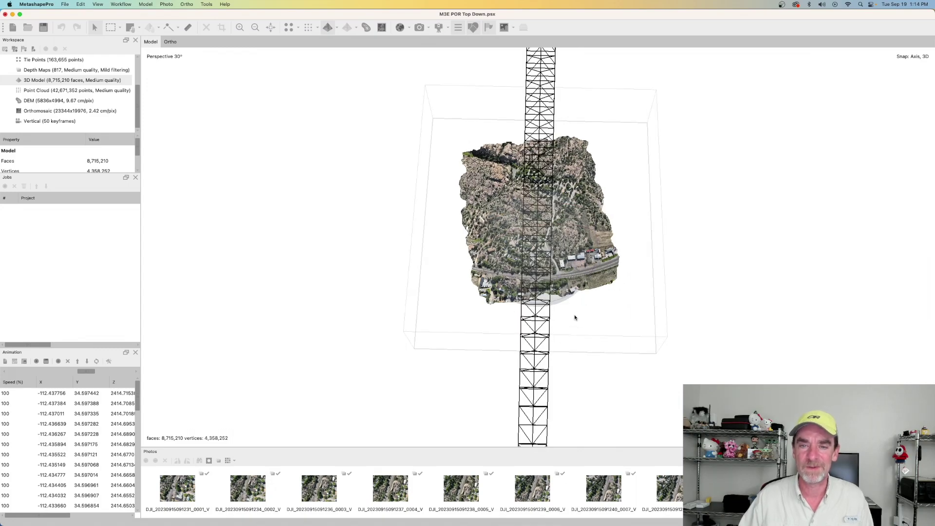
scroll(588, 303, up, 10)
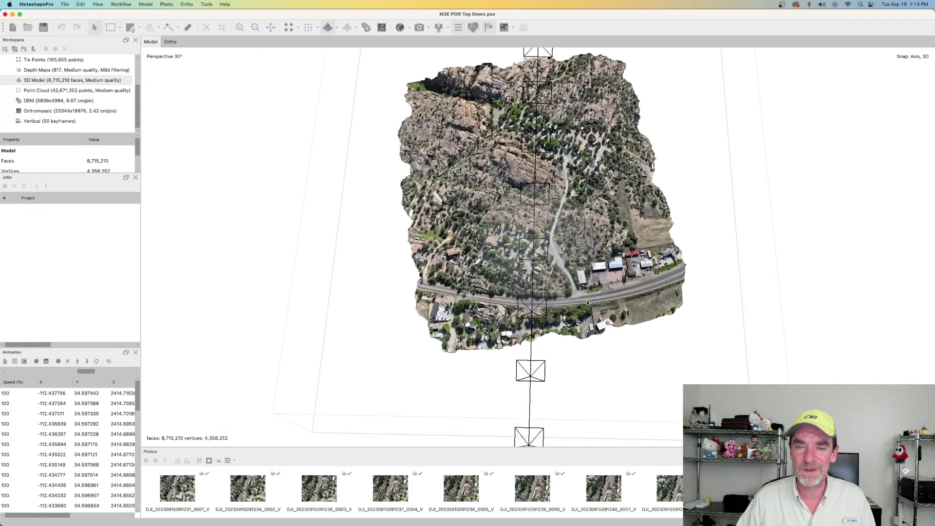
scroll(588, 303, down, 8)
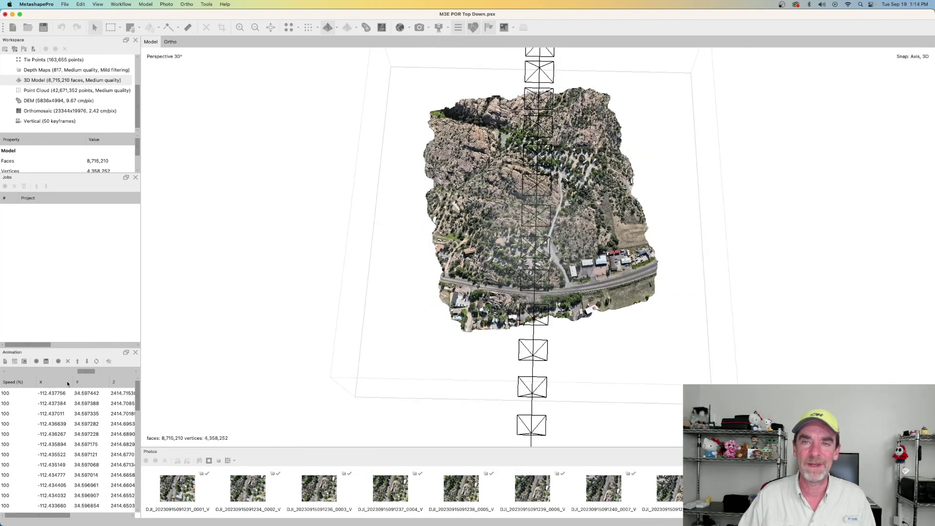
Select every keyframe of the Vertical track and remove them all
click(46, 393)
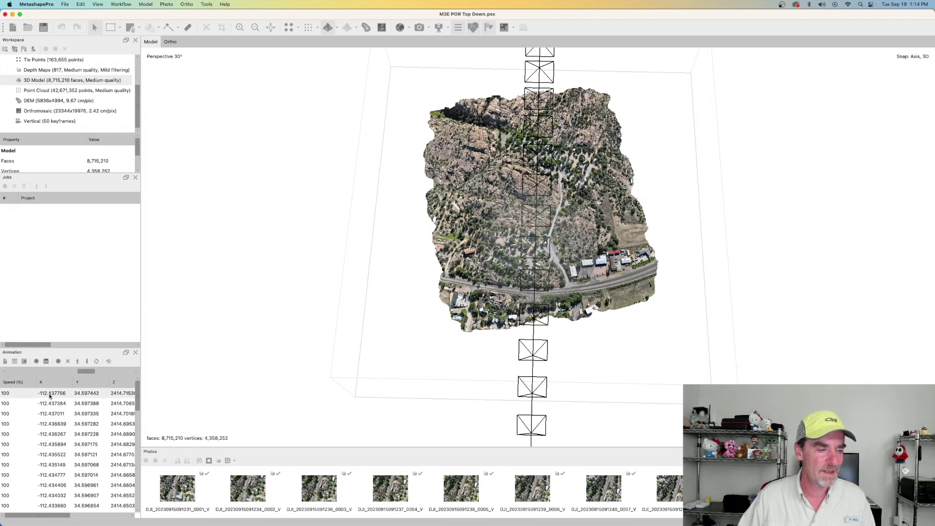
scroll(63, 439, down, 10)
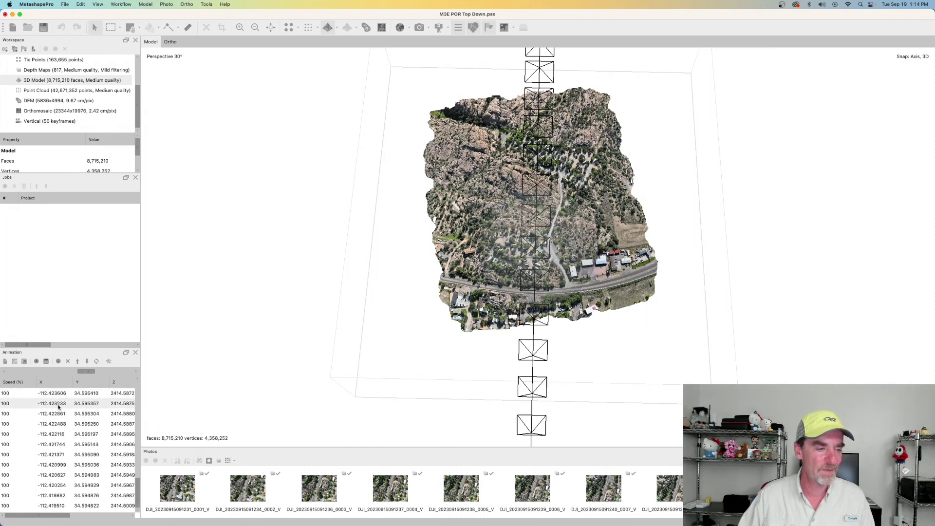
shift+click(76, 507)
right_click(67, 433)
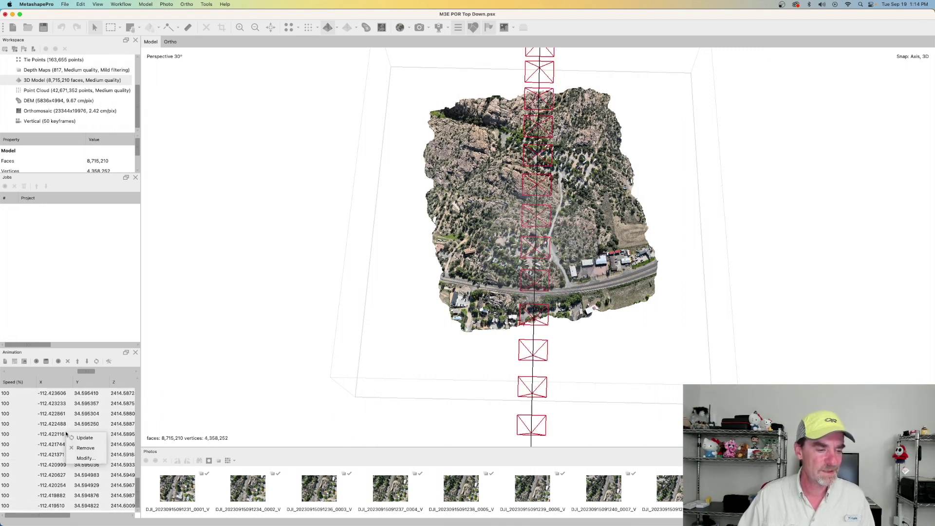
click(86, 448)
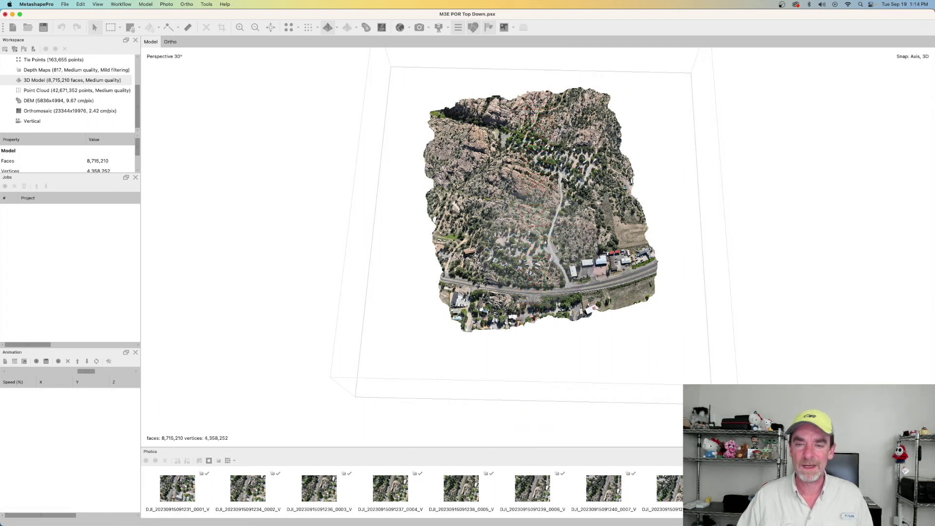
Reset the view to top-down and zoom in close over the central rock outcrop
click(271, 28)
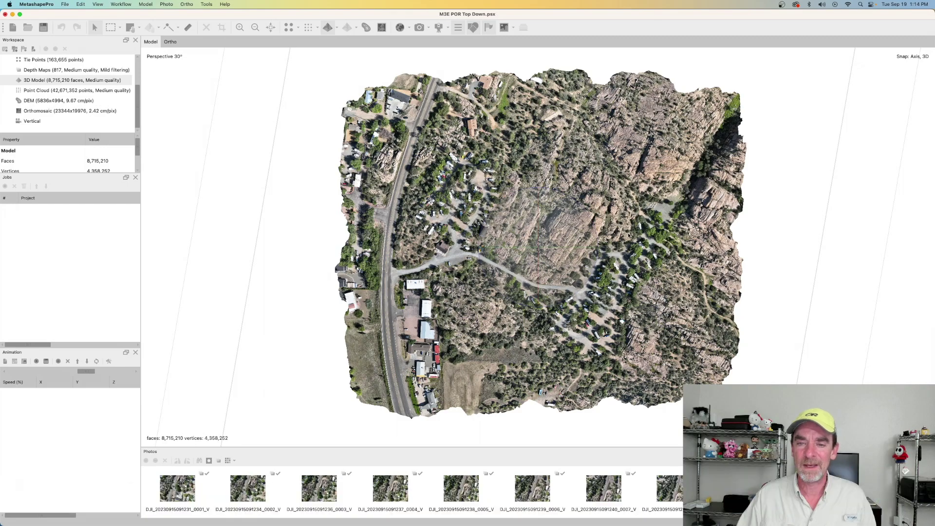
drag(630, 238, 585, 232)
scroll(560, 229, up, 6)
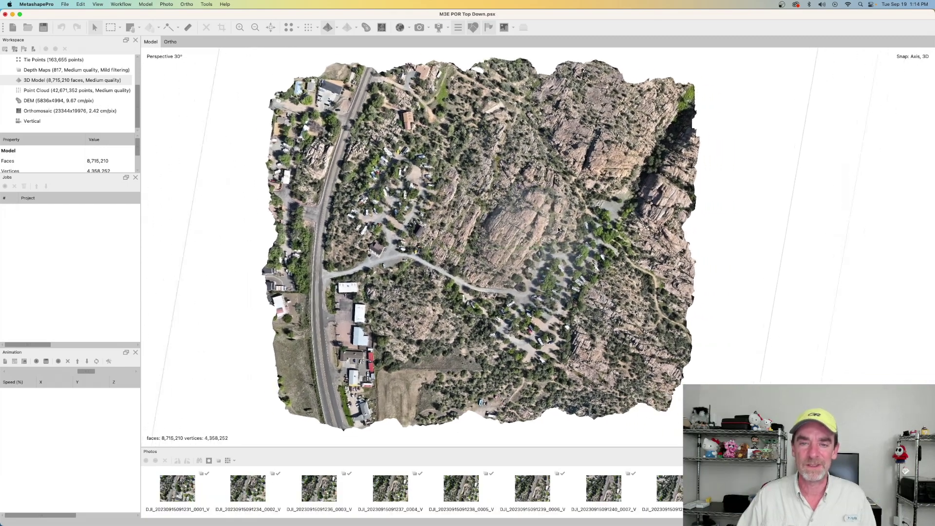
scroll(559, 230, up, 8)
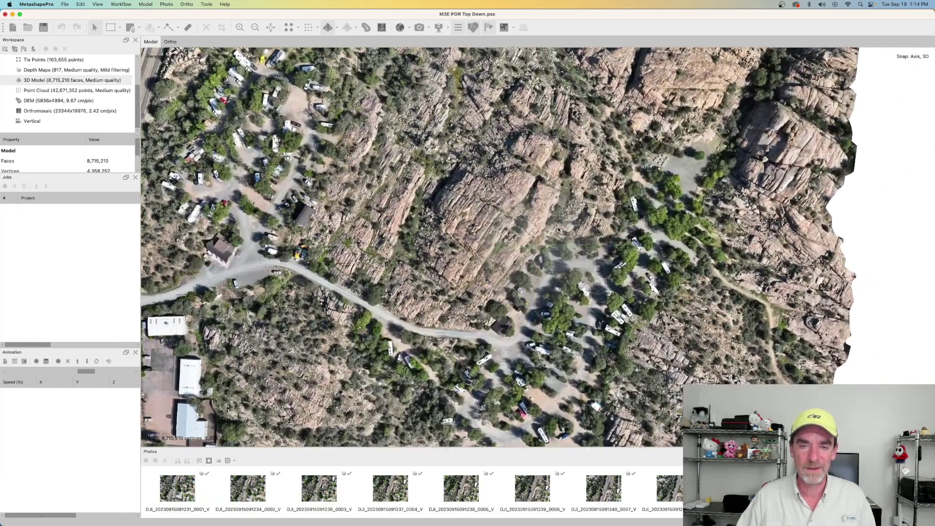
scroll(559, 230, up, 5)
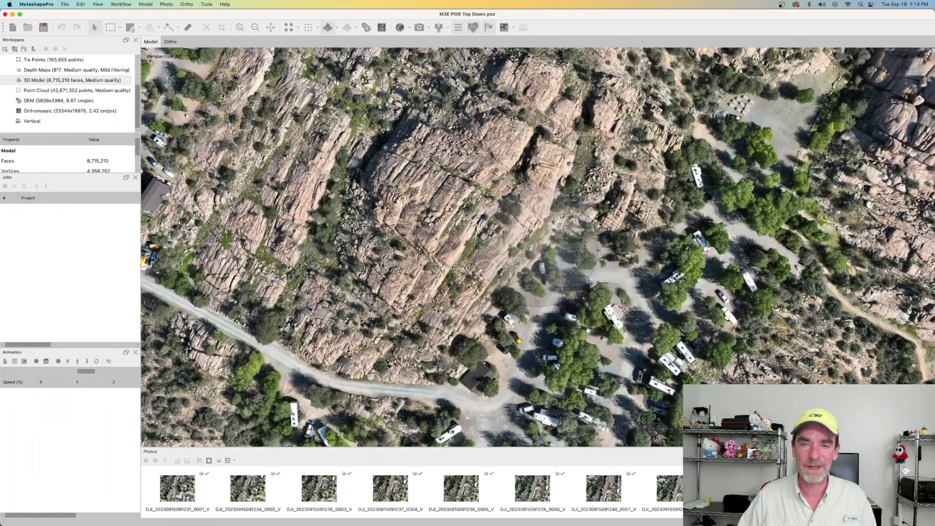
scroll(585, 238, up, 3)
right_drag(589, 241, 604, 294)
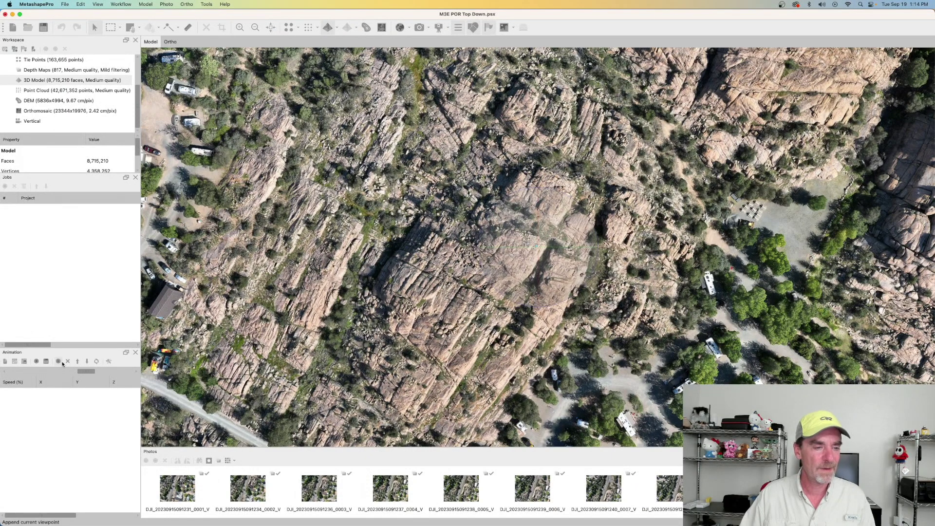
Append the current view and a shifted top-down campground view as track keyframes
click(58, 362)
right_drag(549, 370, 560, 306)
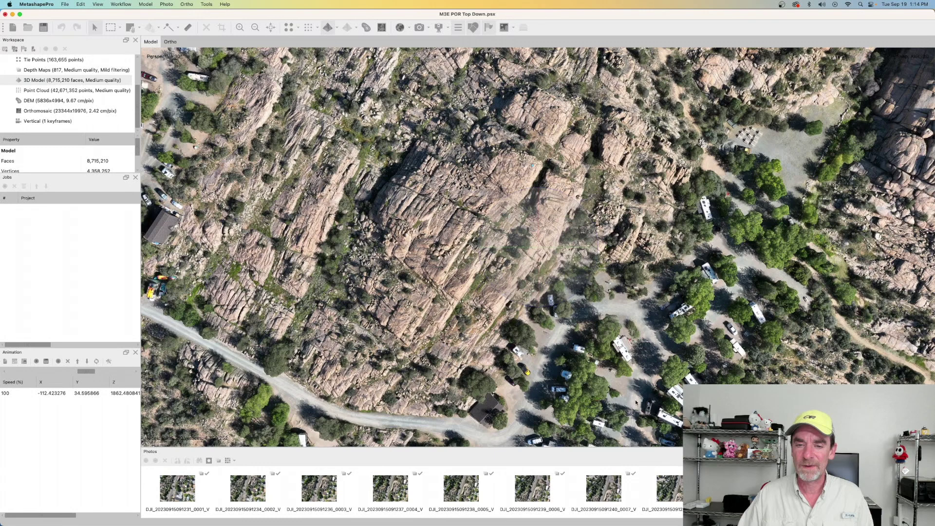
right_drag(636, 399, 603, 343)
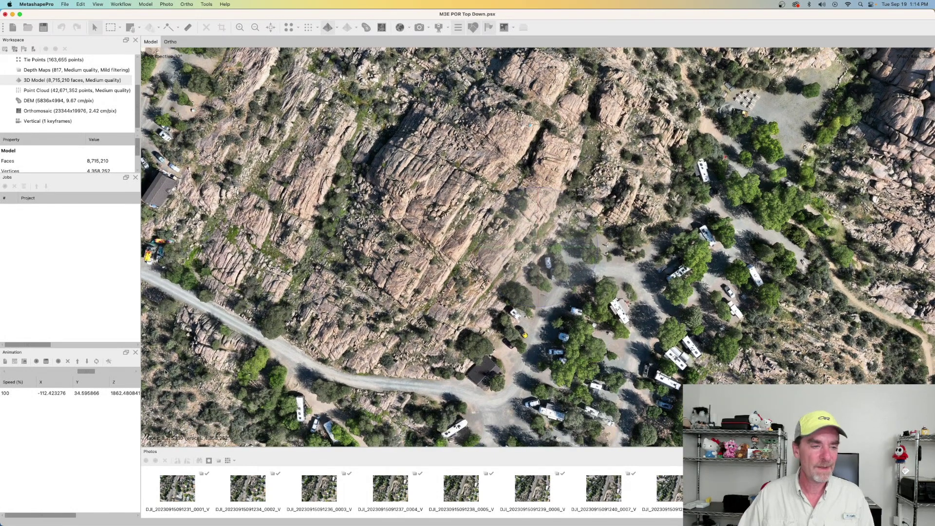
click(58, 362)
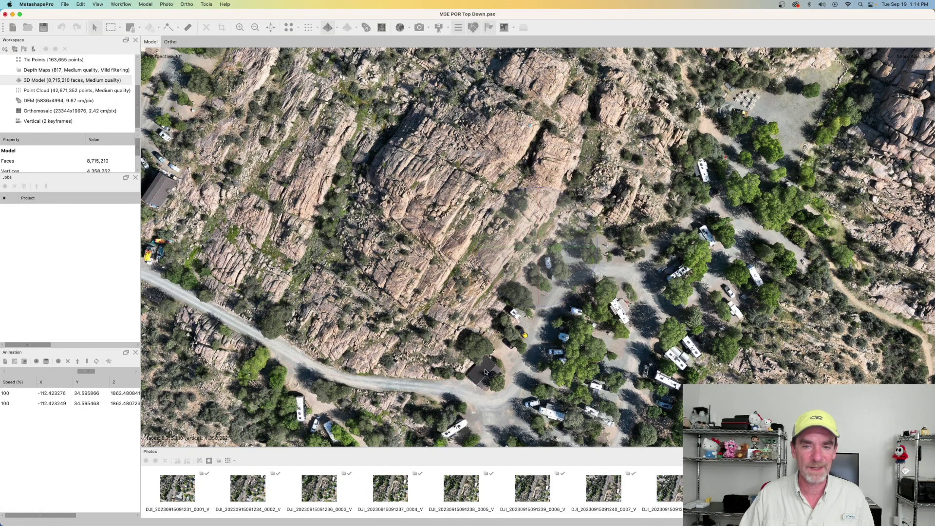
Tilt into an oblique view over the foreground campground and append it as a keyframe
drag(540, 287, 538, 211)
right_drag(554, 354, 550, 312)
right_drag(565, 361, 558, 319)
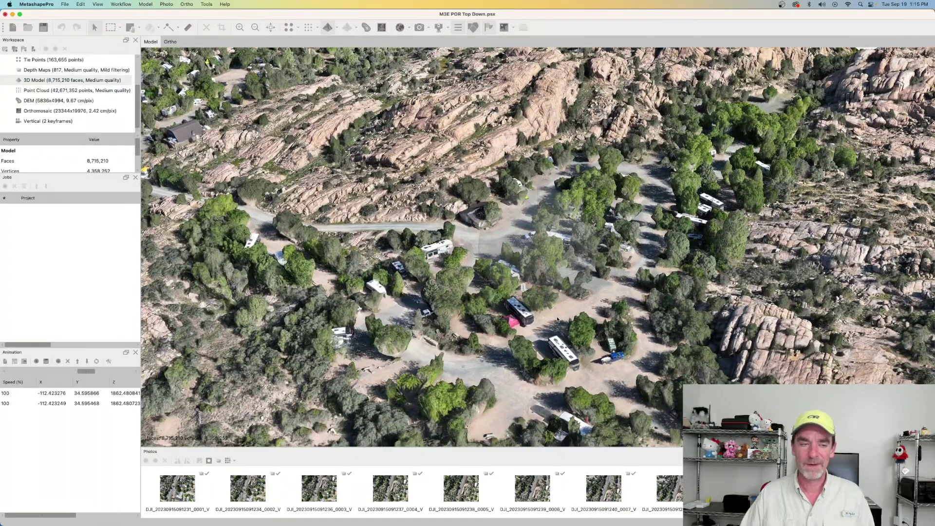
click(58, 361)
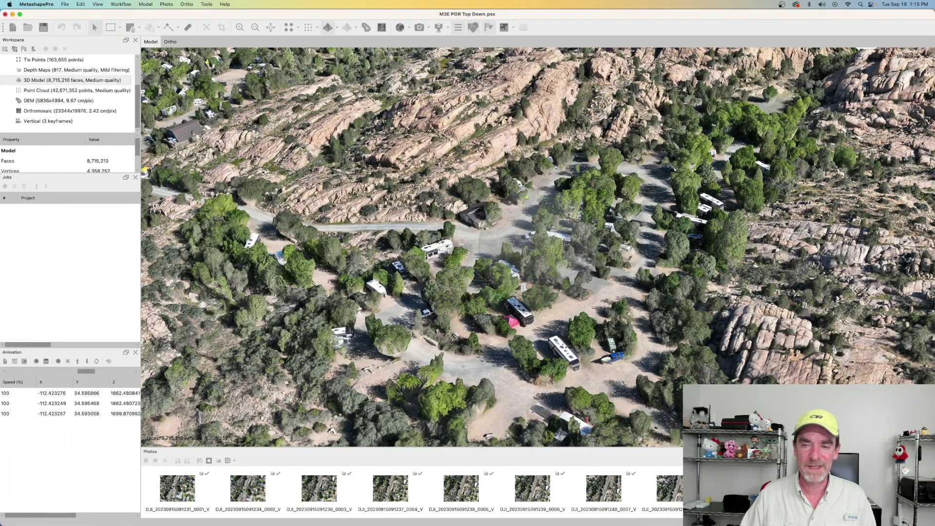
Rotate toward the rocky terrain and zoom out to show the whole model obliquely
right_drag(786, 324, 521, 279)
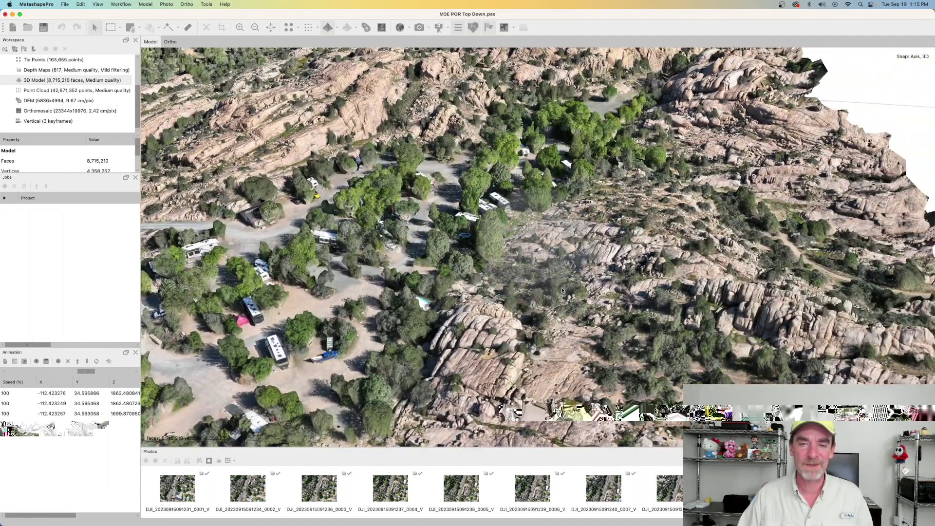
drag(522, 279, 491, 277)
scroll(668, 298, down, 10)
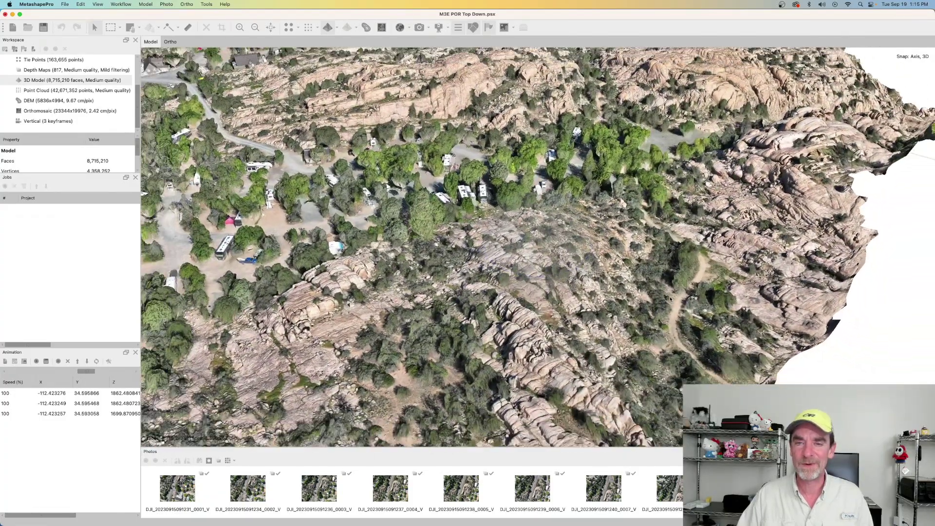
scroll(671, 299, down, 3)
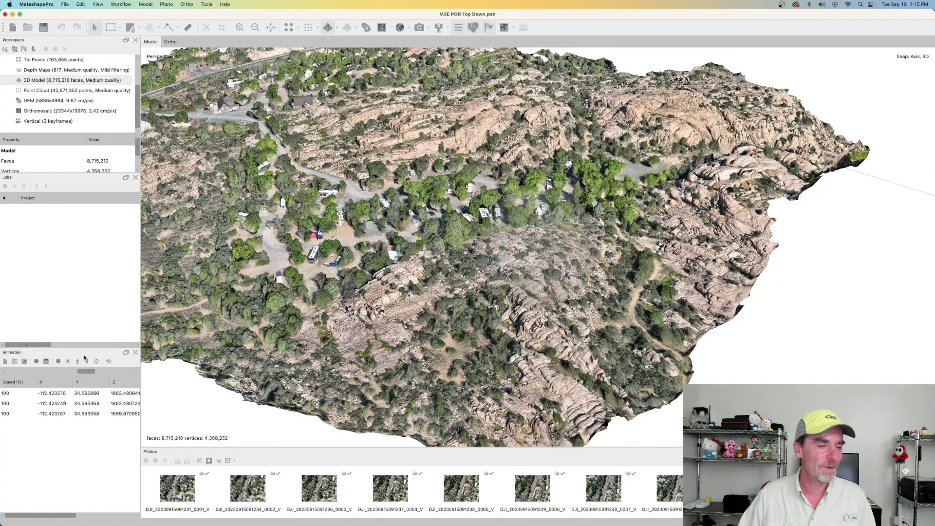
Add the whole-model overview as a keyframe, then frame the rock outcrop and add it too
click(59, 362)
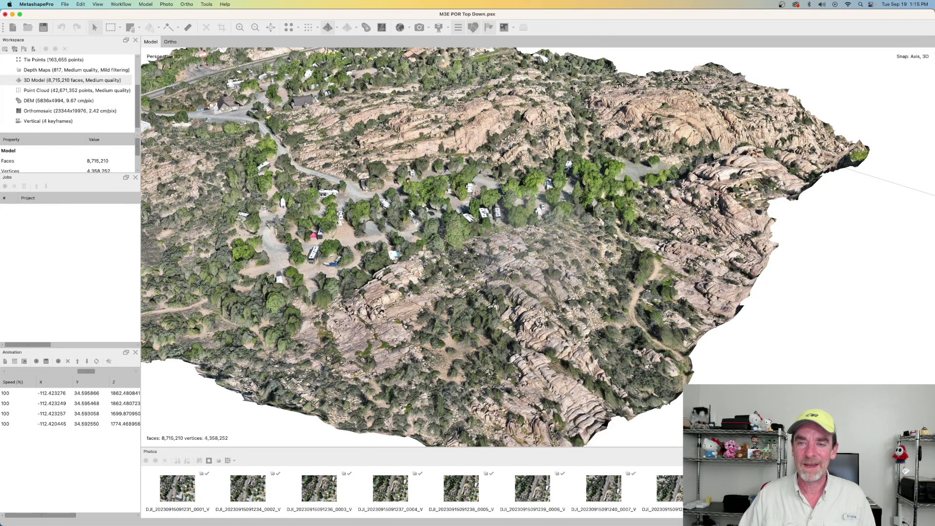
drag(715, 194, 652, 187)
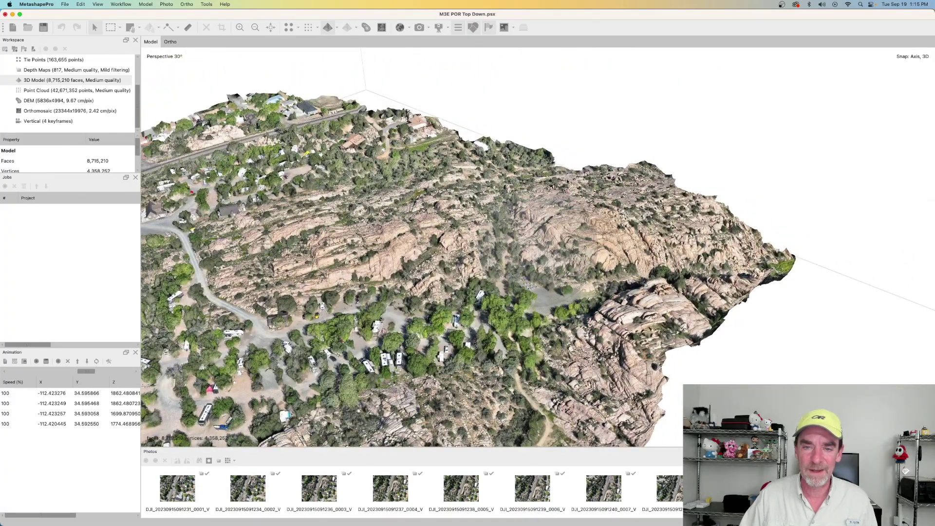
scroll(551, 179, up, 10)
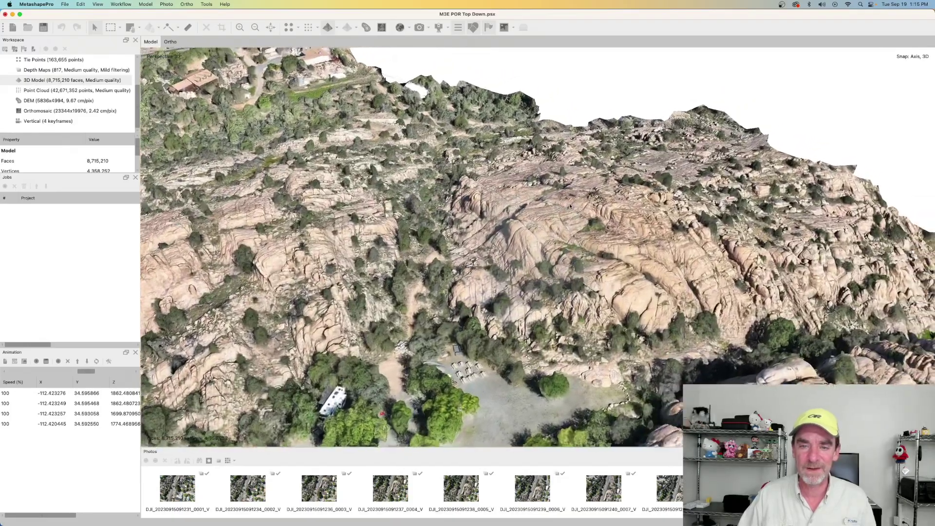
drag(570, 206, 537, 230)
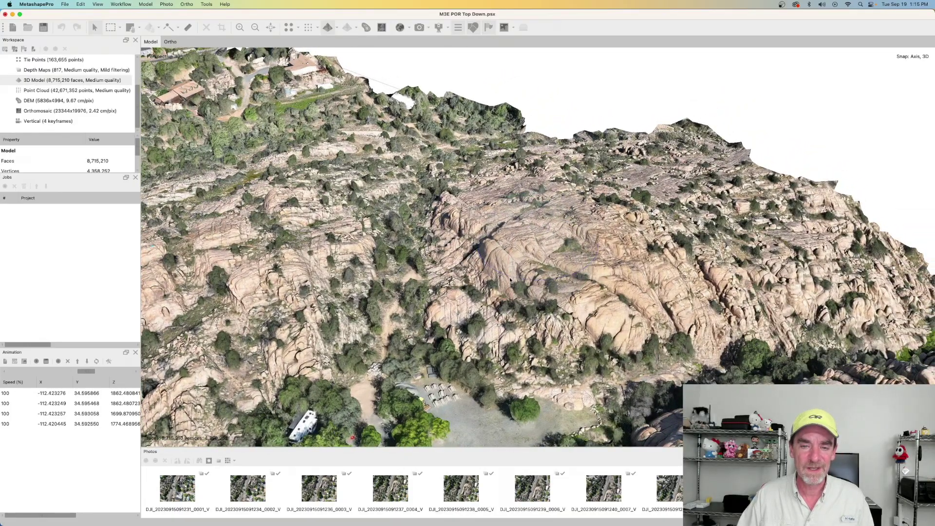
drag(512, 275, 423, 253)
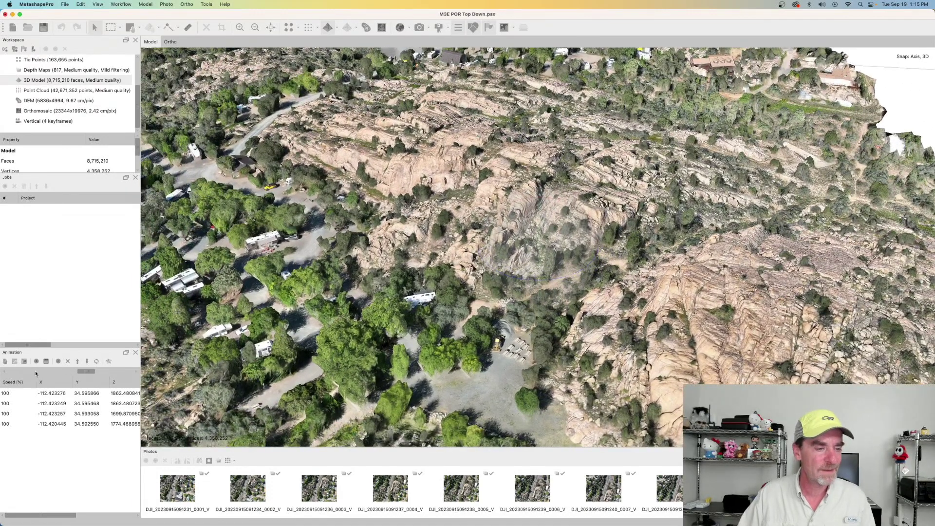
click(58, 361)
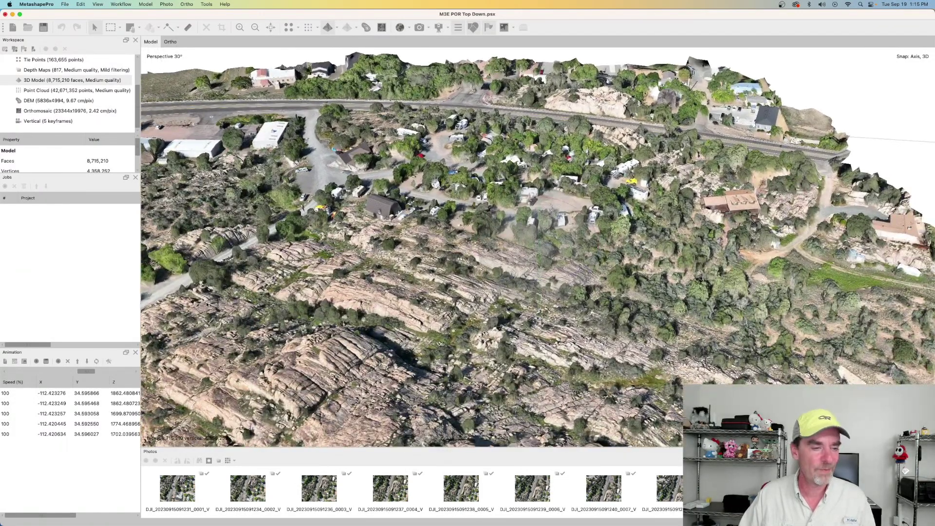
Add the road view as a keyframe, then add an oblique view of the town and road
click(57, 361)
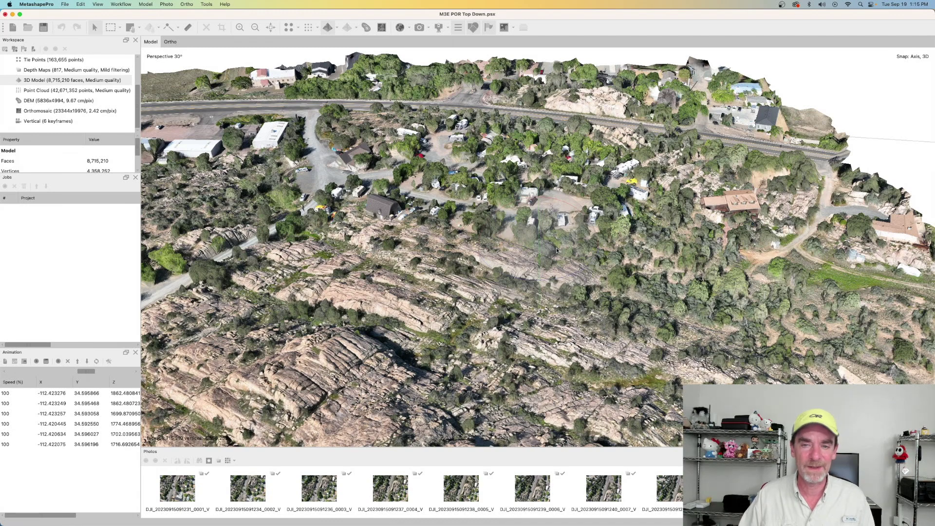
drag(619, 220, 622, 222)
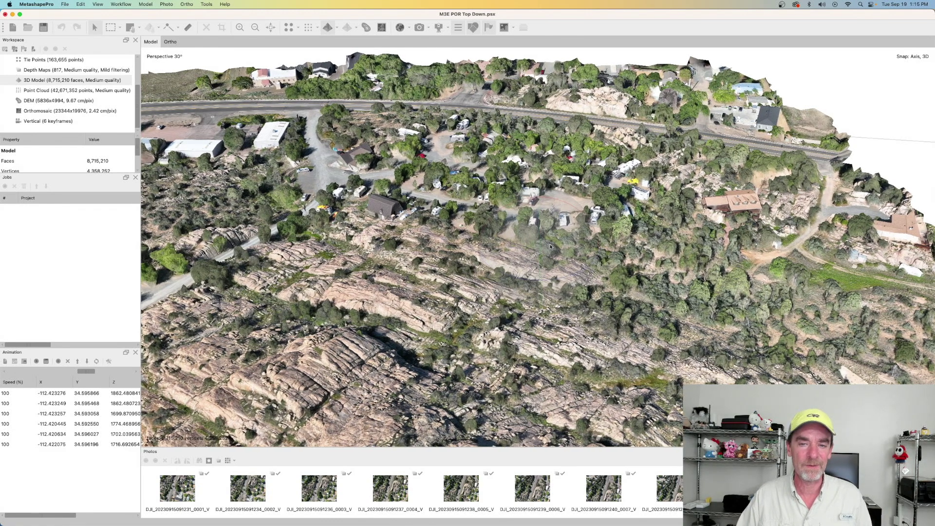
drag(550, 247, 499, 215)
drag(672, 296, 671, 317)
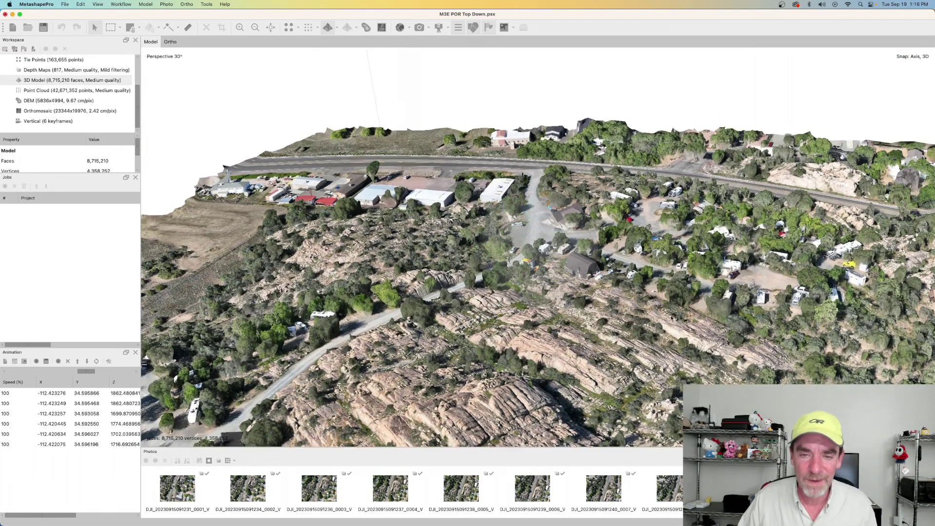
drag(656, 220, 654, 225)
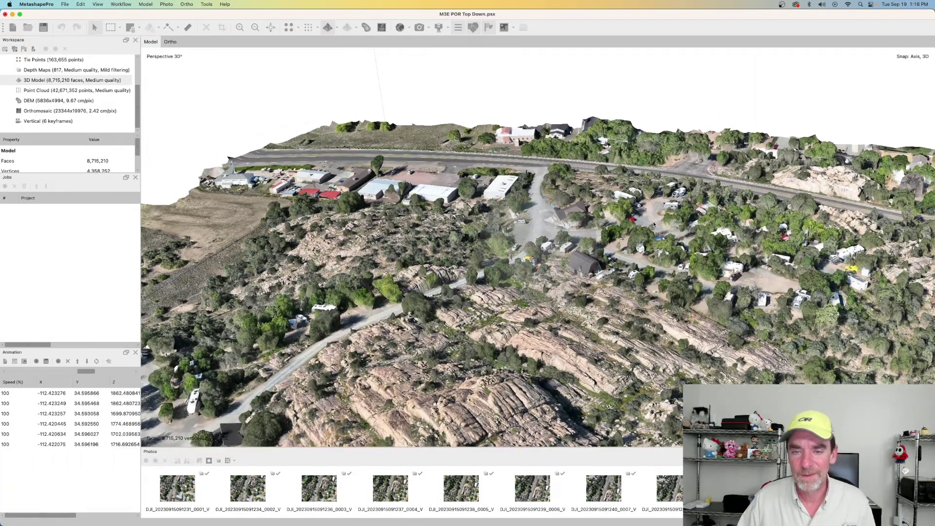
drag(510, 271, 498, 270)
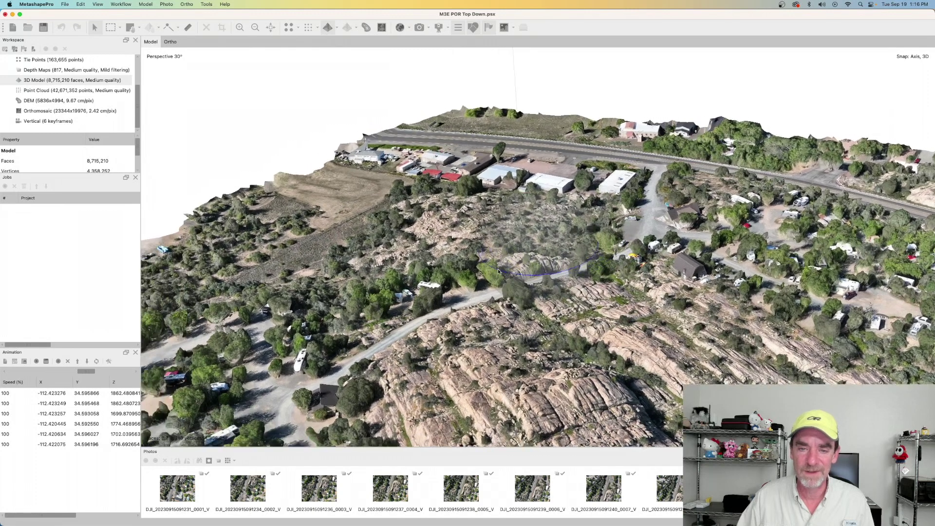
click(59, 362)
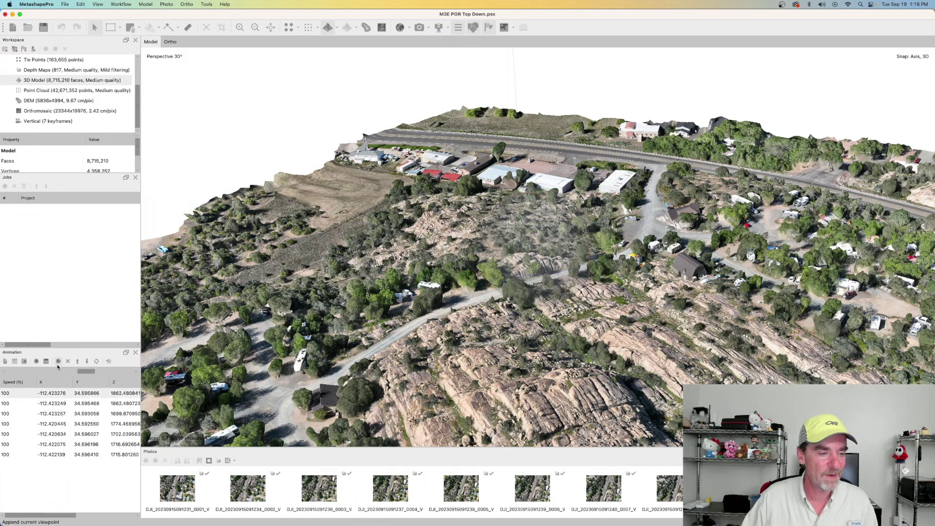
click(58, 361)
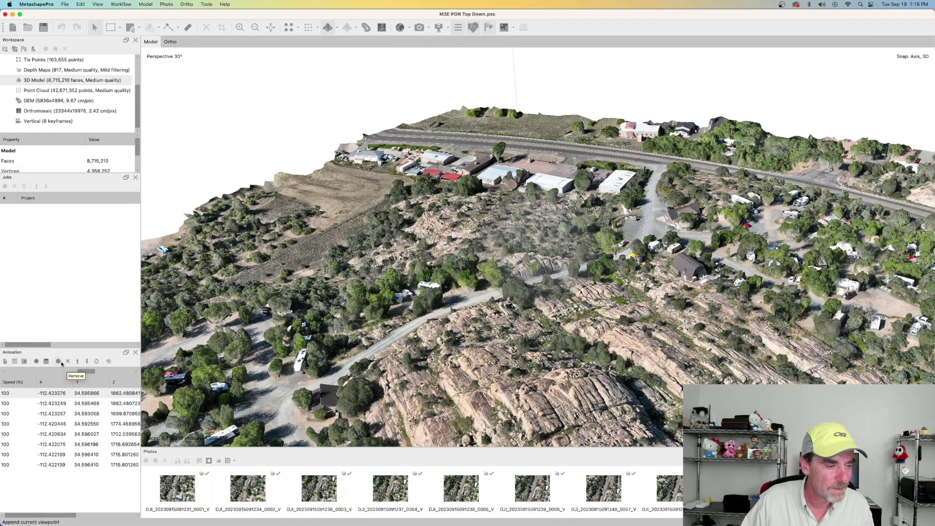
click(36, 362)
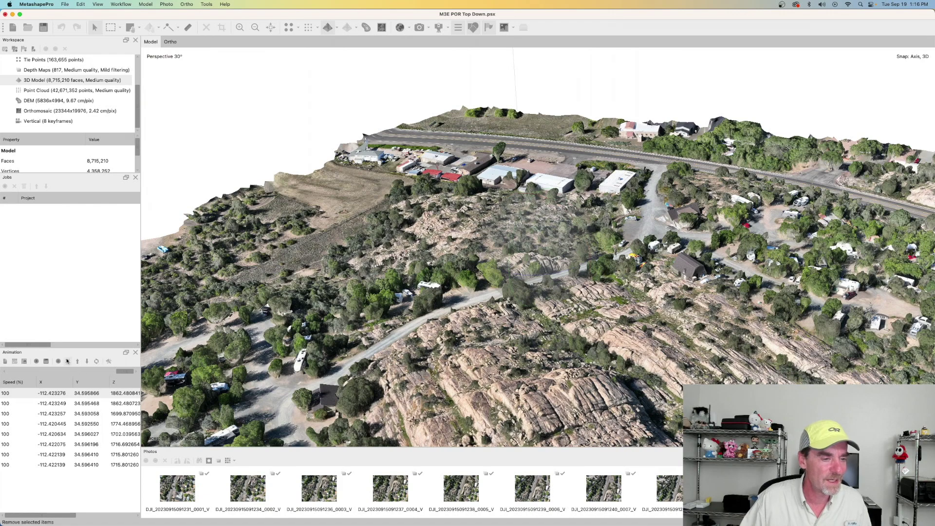
click(37, 362)
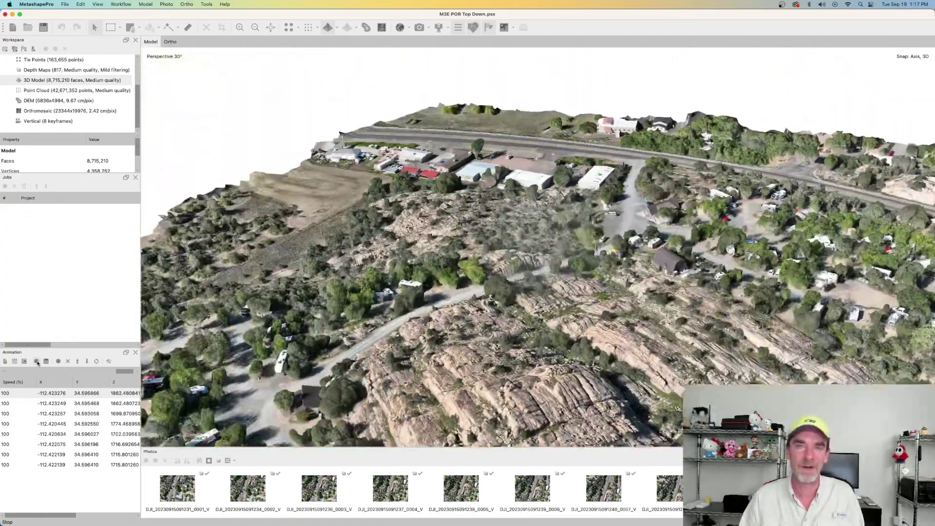
click(37, 361)
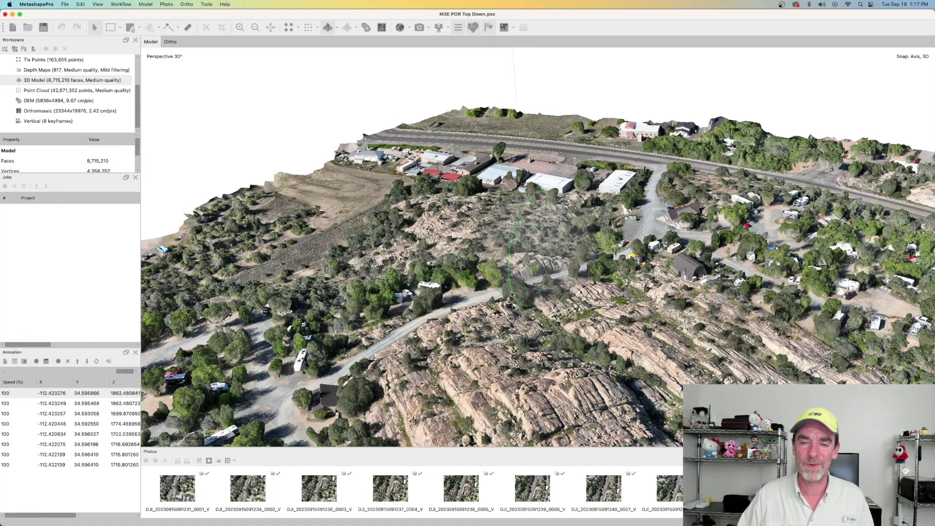
Zoom out and drag the sixth keyframe's camera lower right, to about Z 1682.78
scroll(511, 294, down, 10)
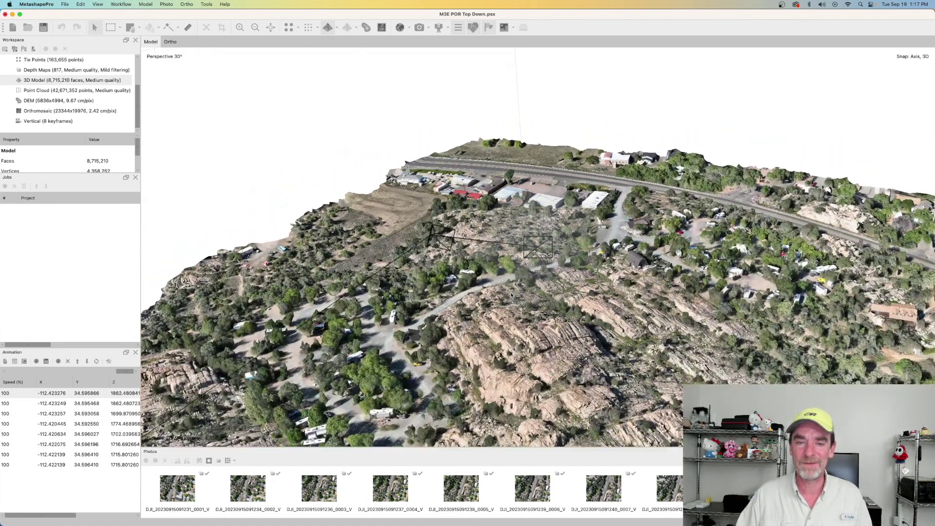
scroll(511, 295, down, 5)
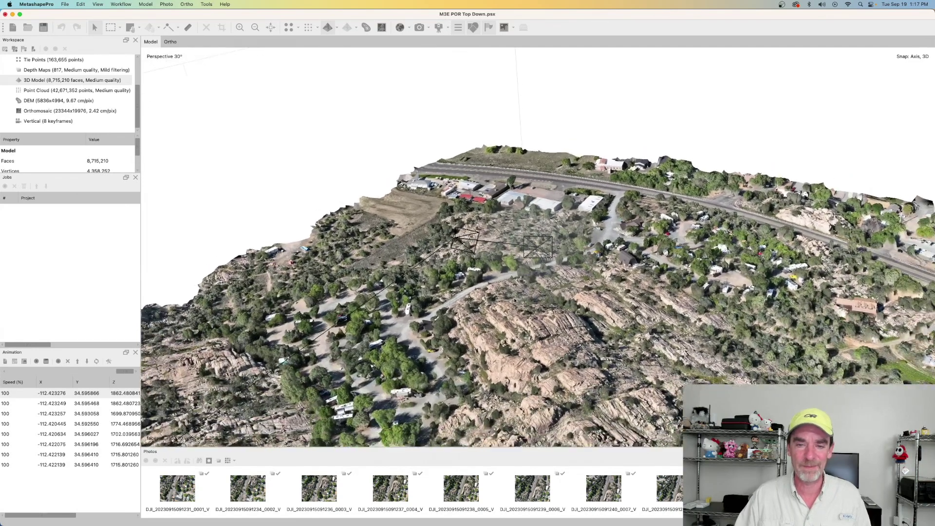
scroll(514, 300, down, 2)
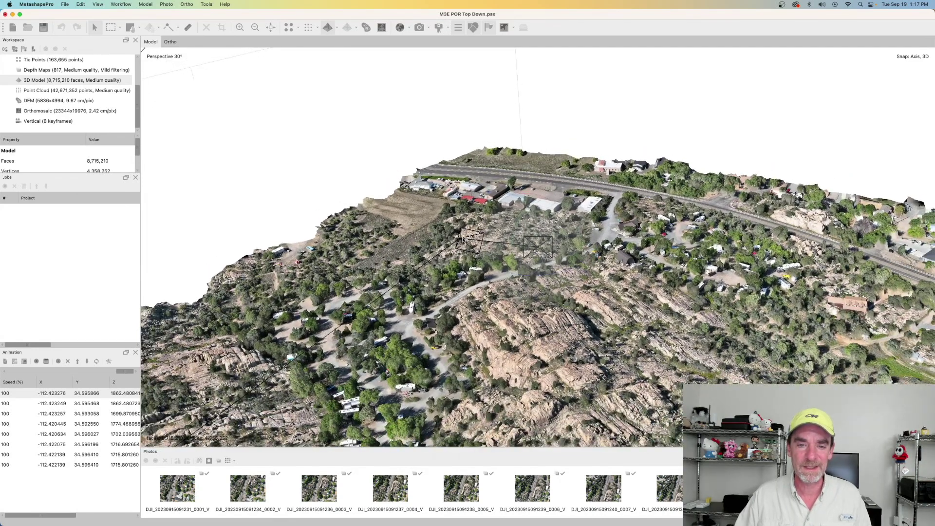
drag(462, 240, 423, 273)
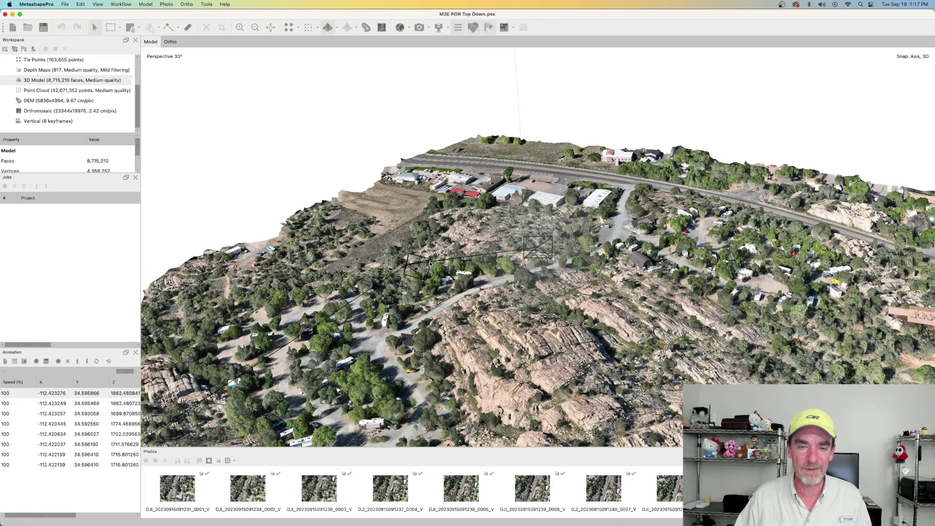
drag(406, 265, 429, 276)
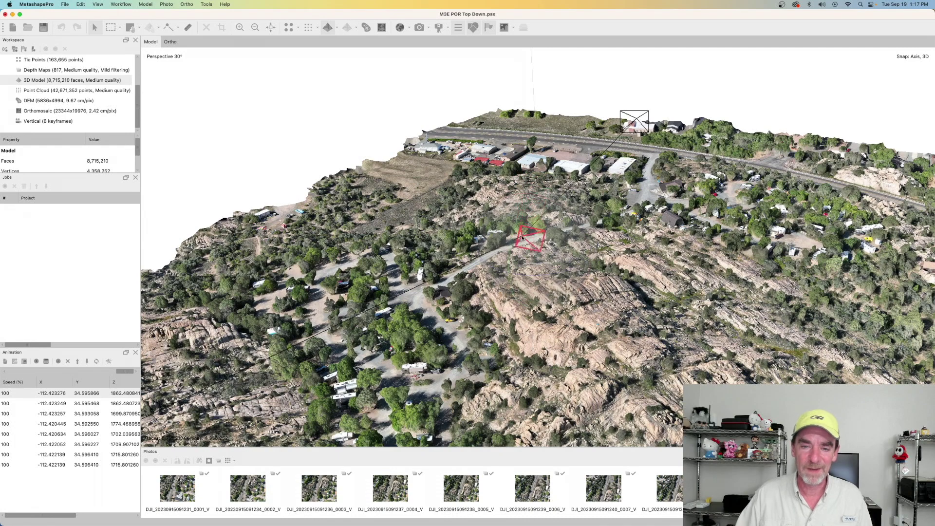
Play the edited Vertical camera track to preview the revised fly-through
click(37, 361)
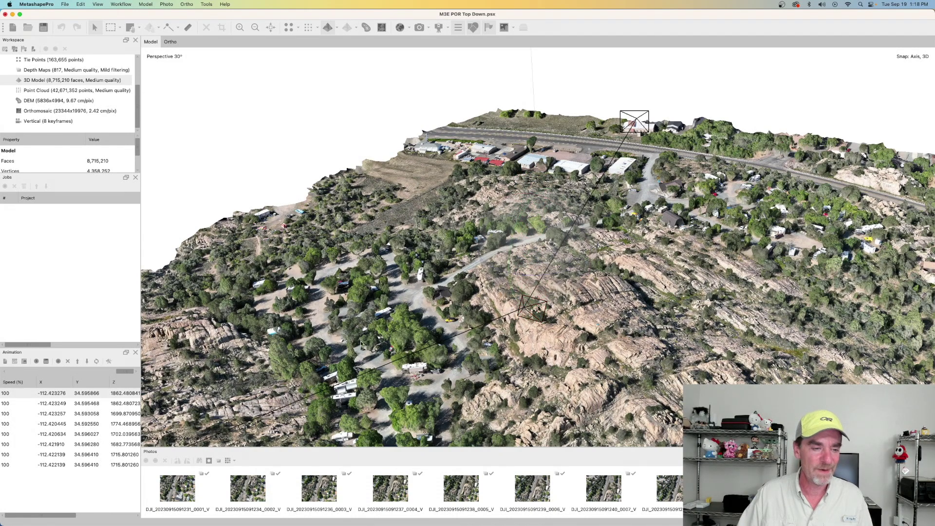